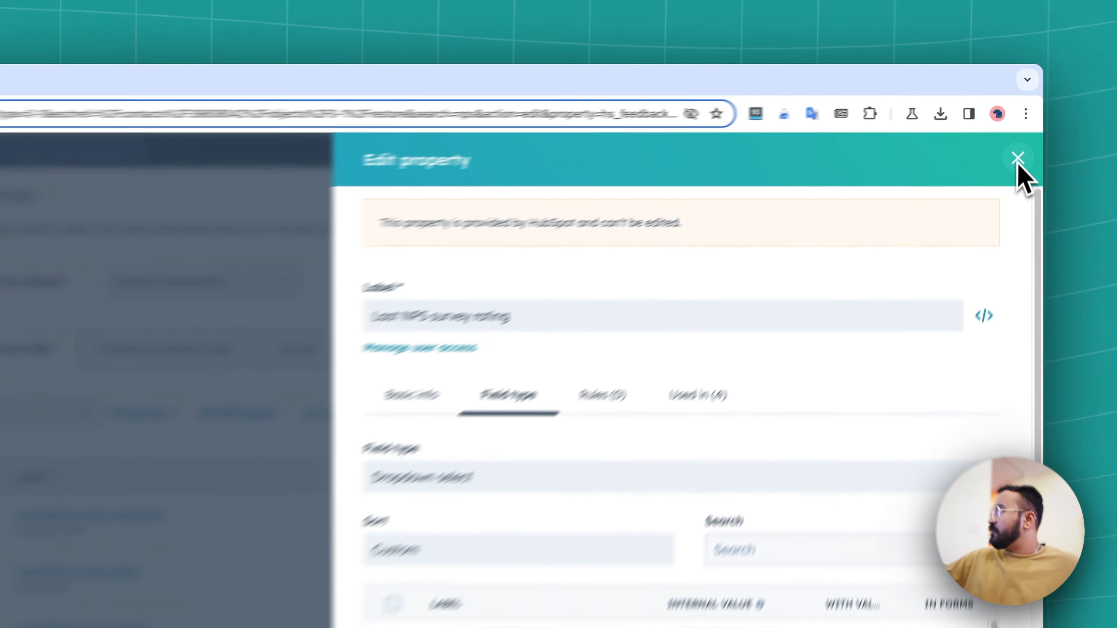
Close the property details and start a new survey from the feedback surveys list.
click(1026, 125)
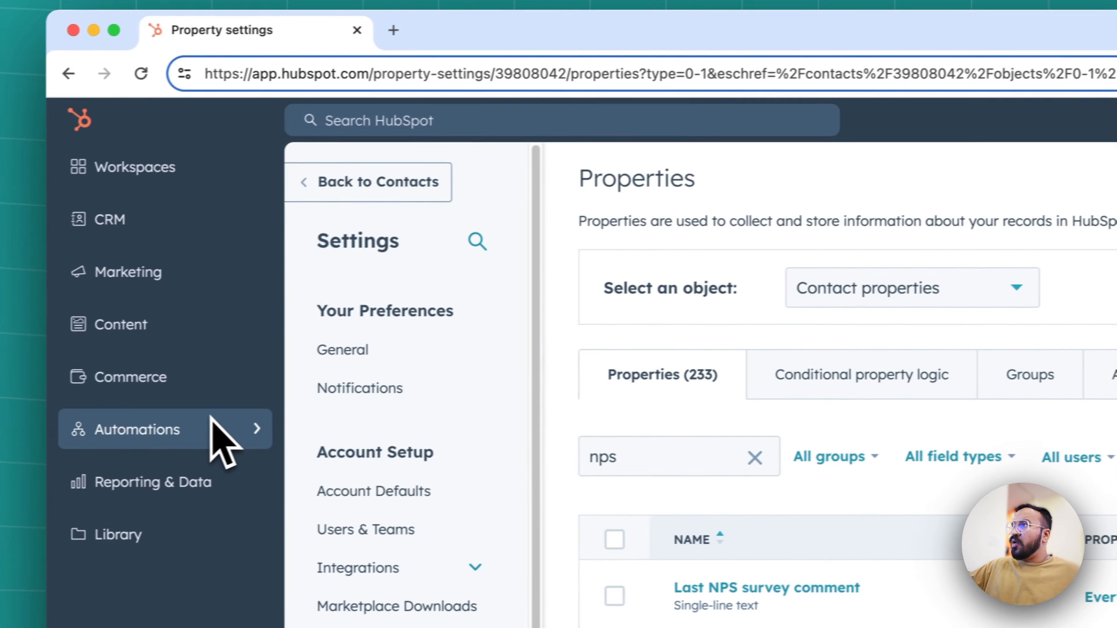
mouse_move(233, 414)
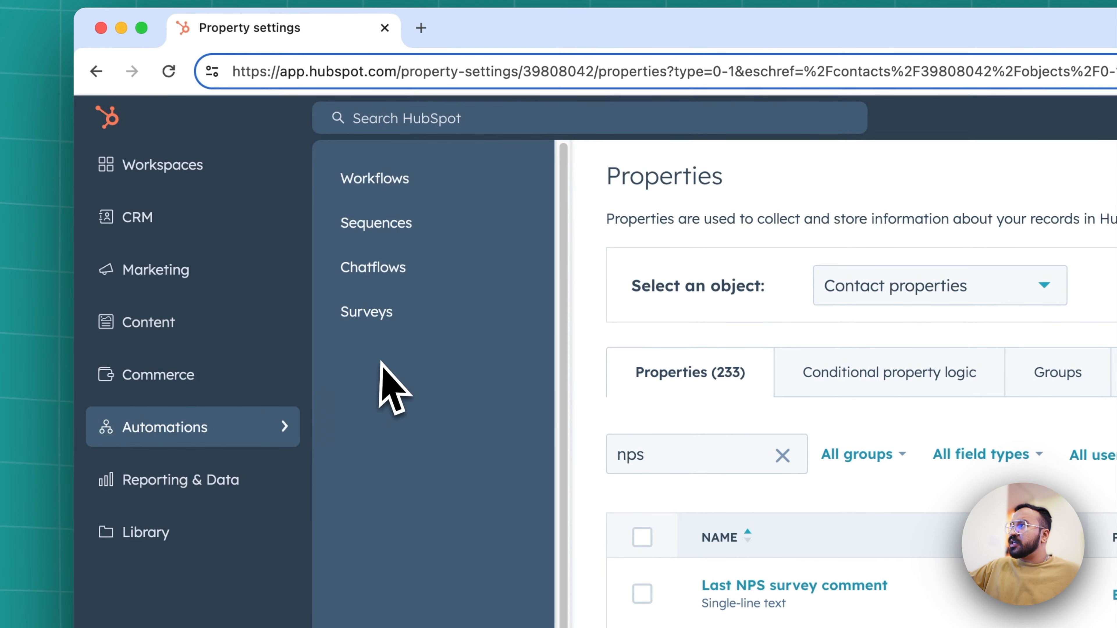
click(429, 317)
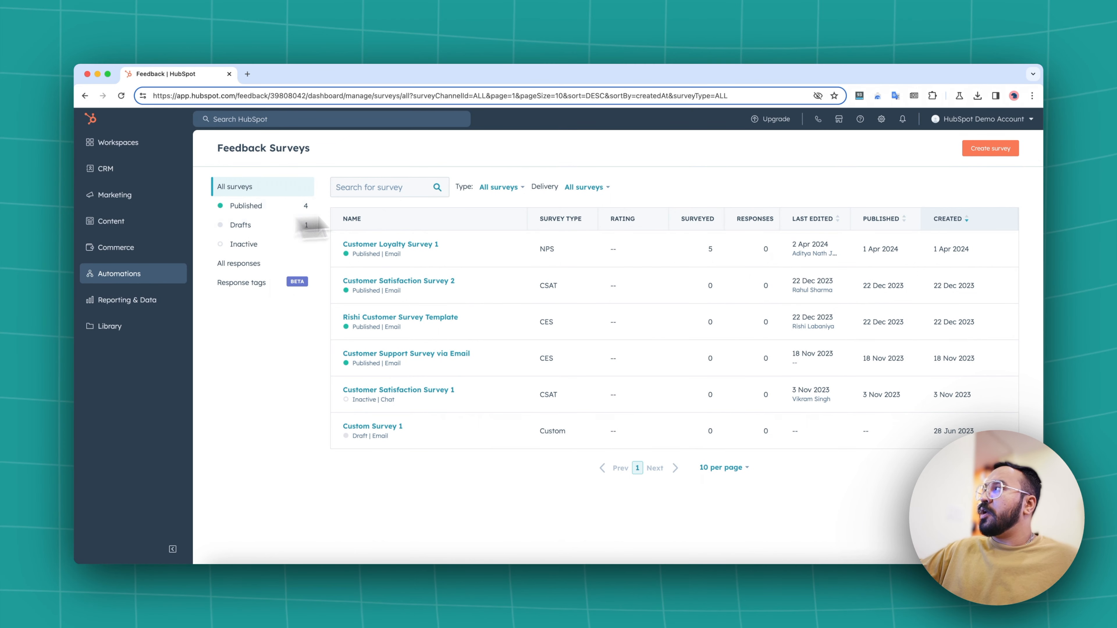
click(982, 148)
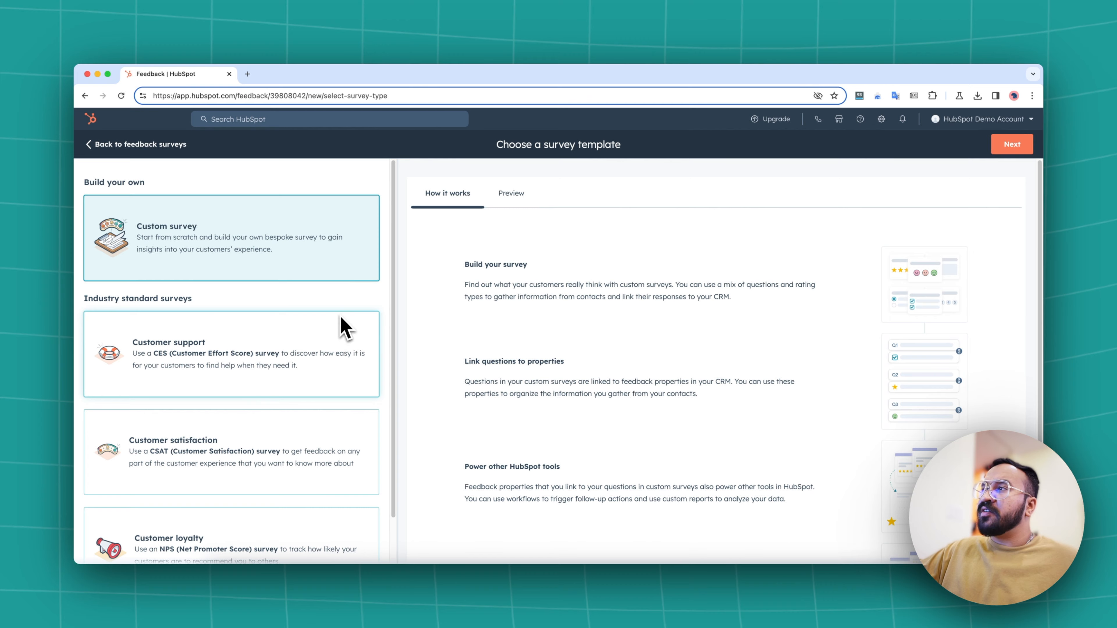
Choose the Customer loyalty (NPS) survey template and continue to the delivery method.
scroll(344, 326, down, 2)
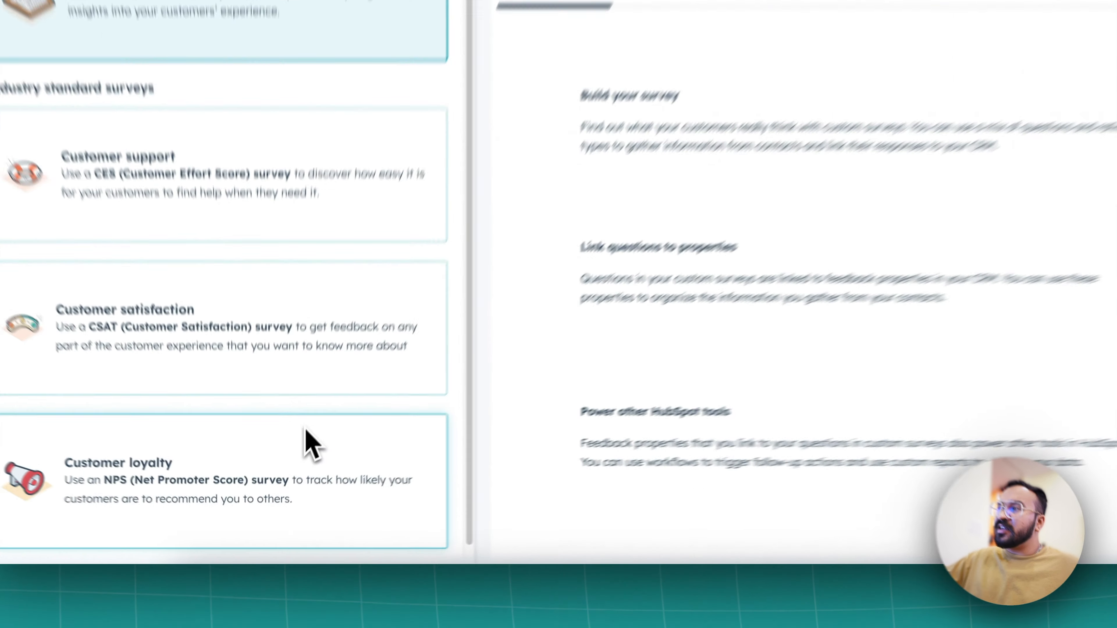
click(293, 488)
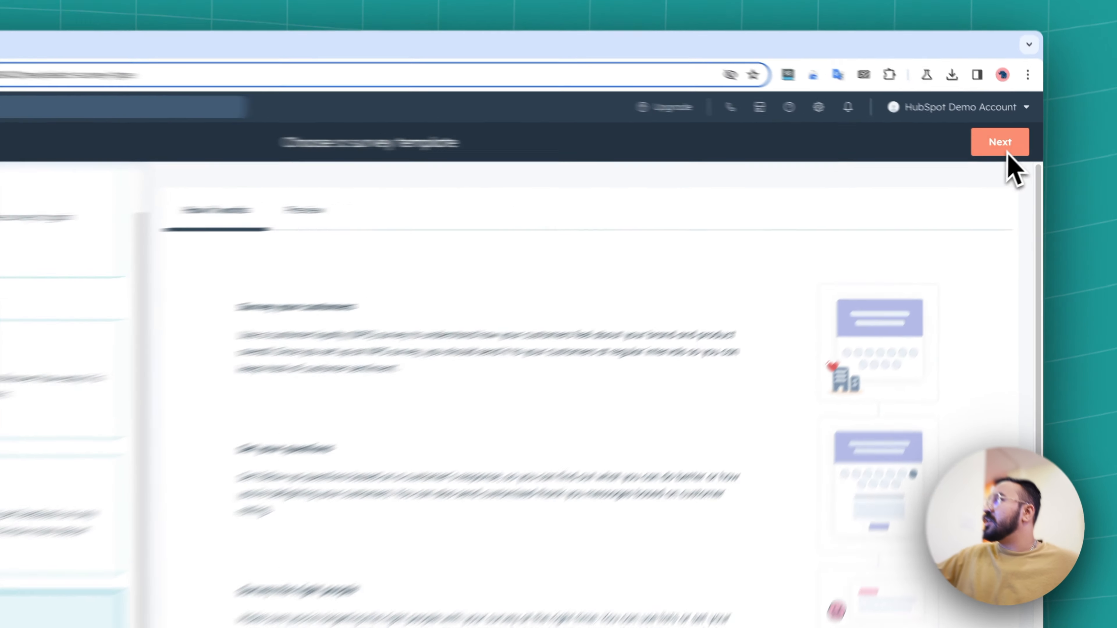
click(1012, 144)
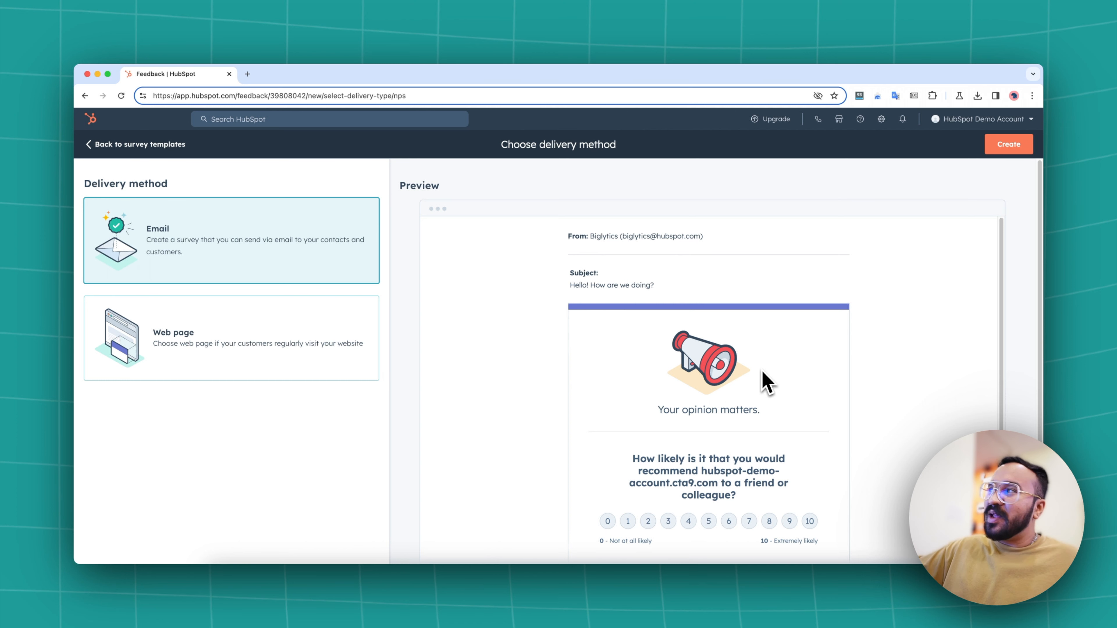
Look over the email preview and create the survey with Email as the delivery method.
scroll(808, 342, down, 2)
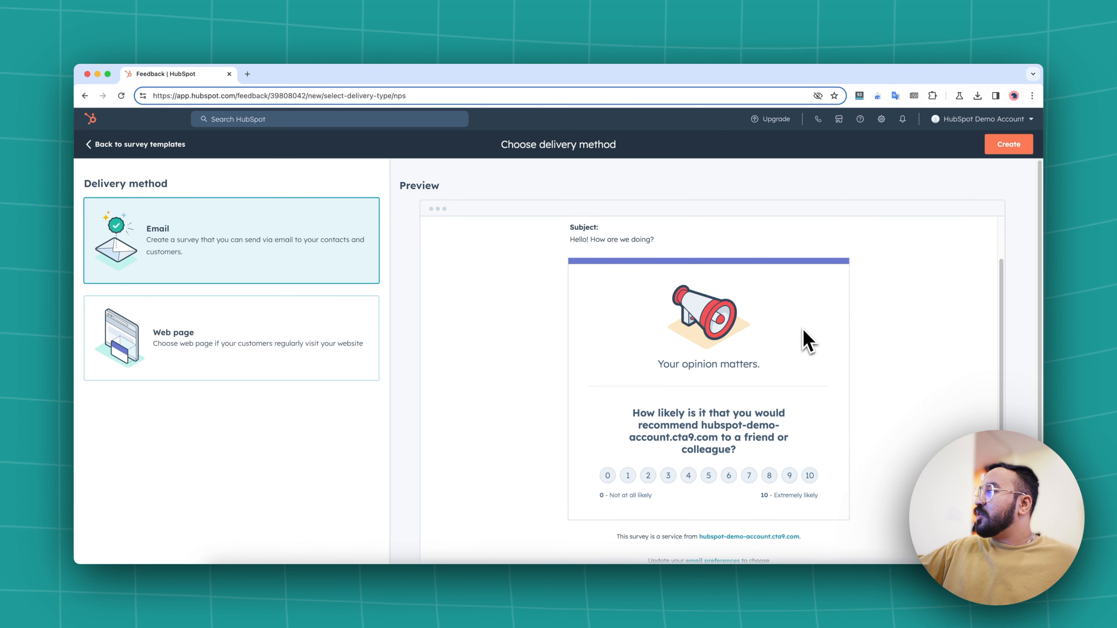
scroll(808, 341, up, 2)
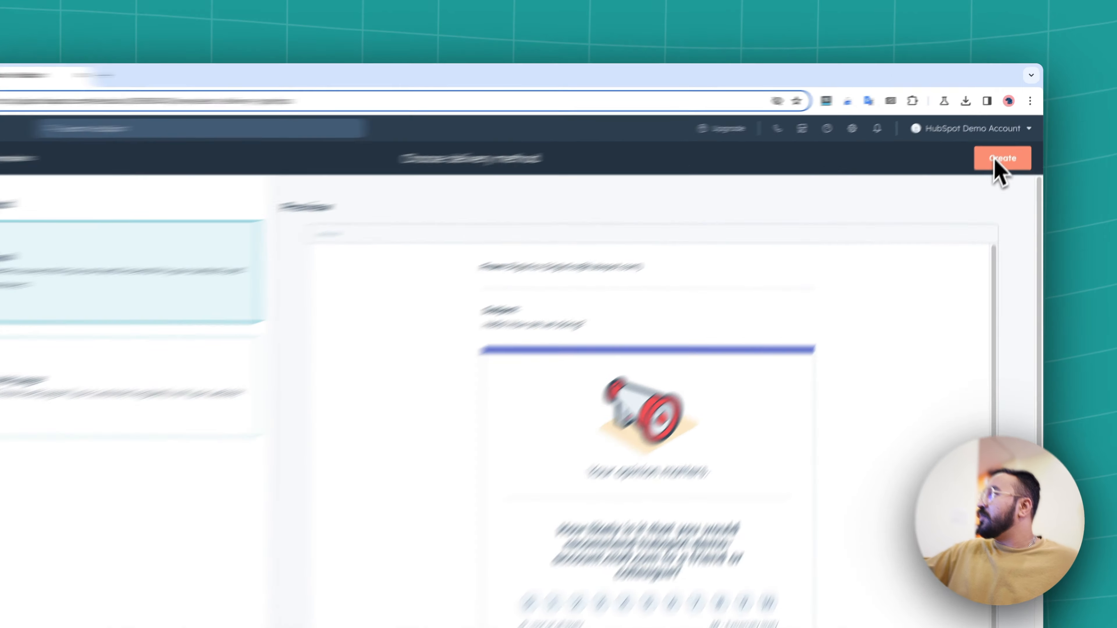
click(996, 161)
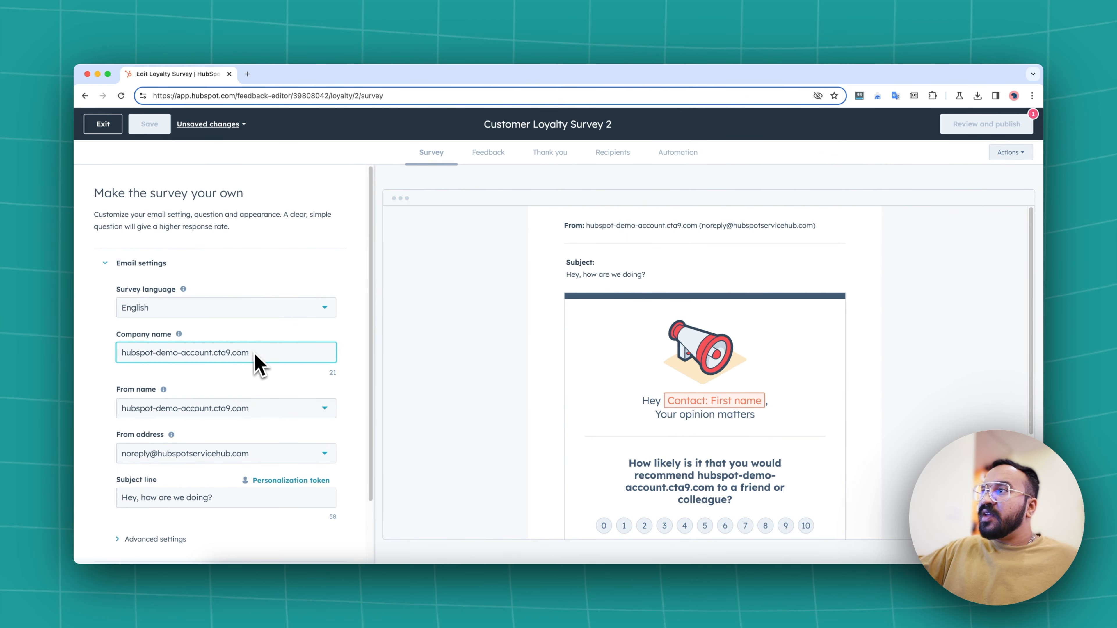
Set the company name in the survey's email settings to "CTA 9".
drag(255, 354, 77, 350)
text(CT)
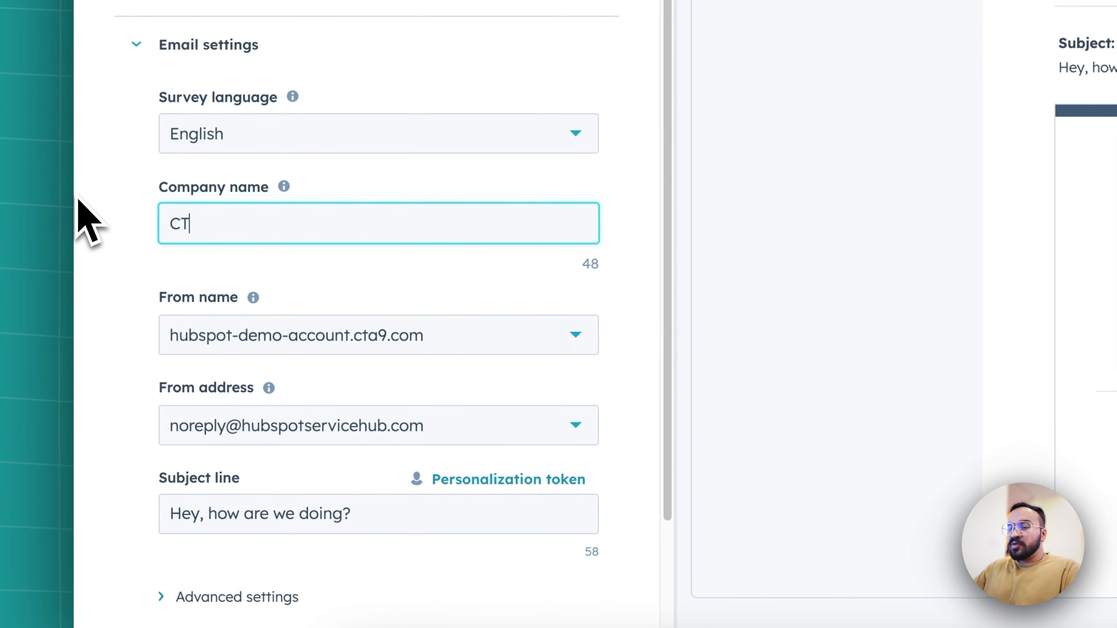
text(A 9)
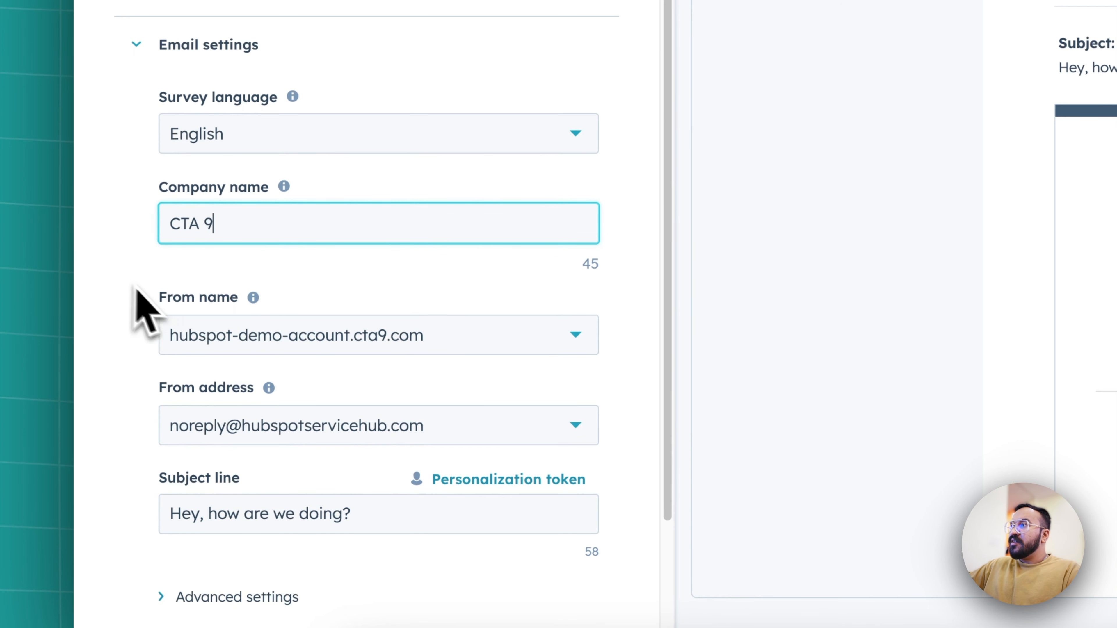
Set the survey email's From name and From address to the CTA9 sender's name and e-mail address.
click(403, 333)
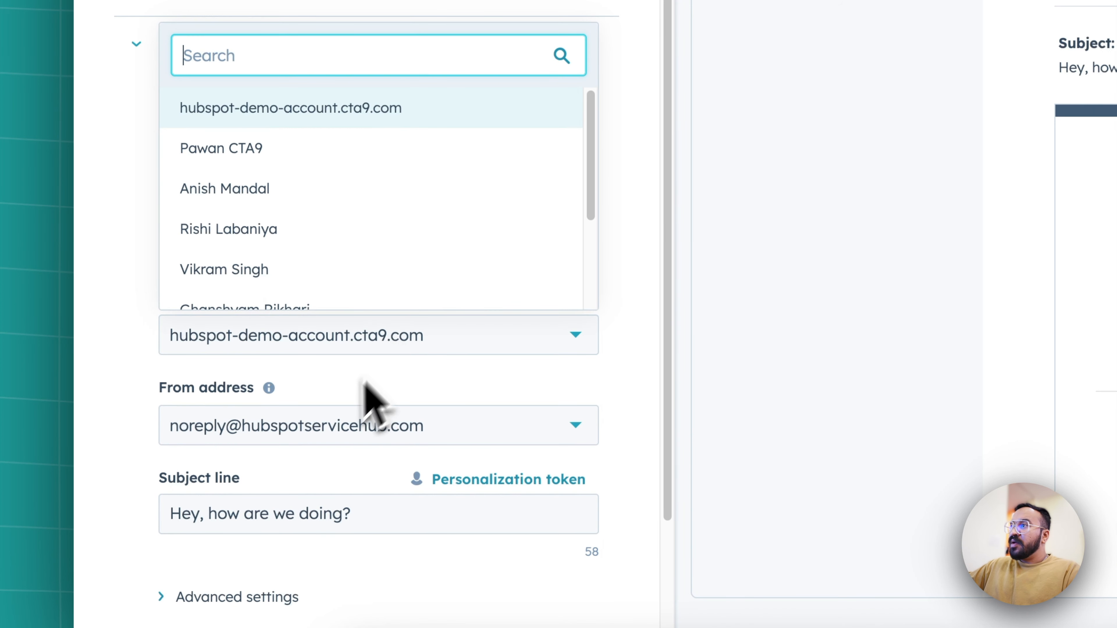
click(384, 151)
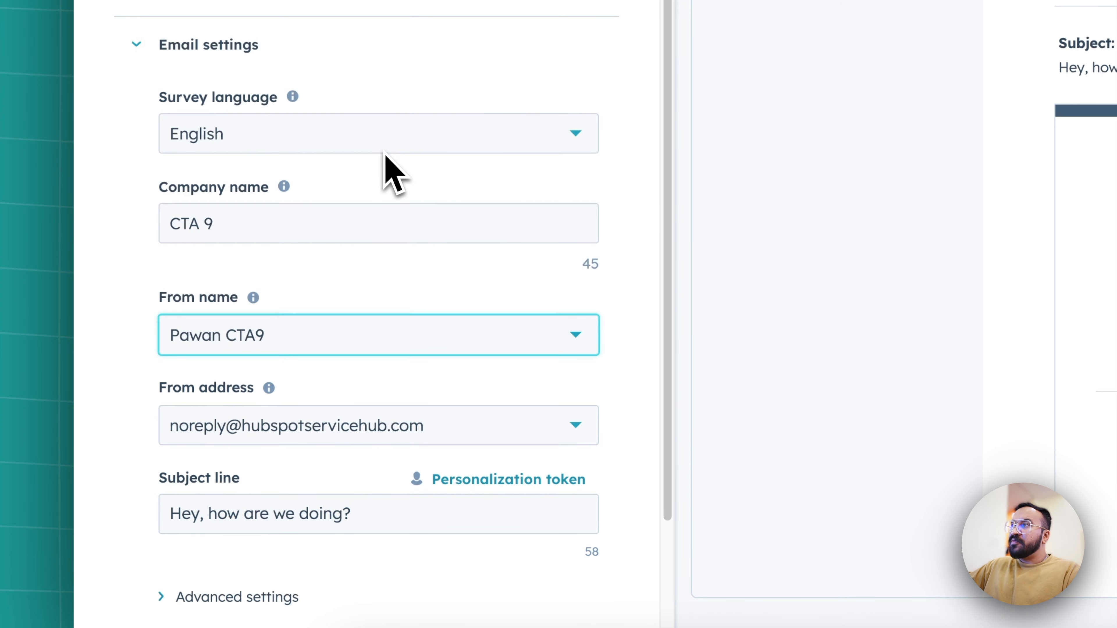
click(413, 426)
click(402, 315)
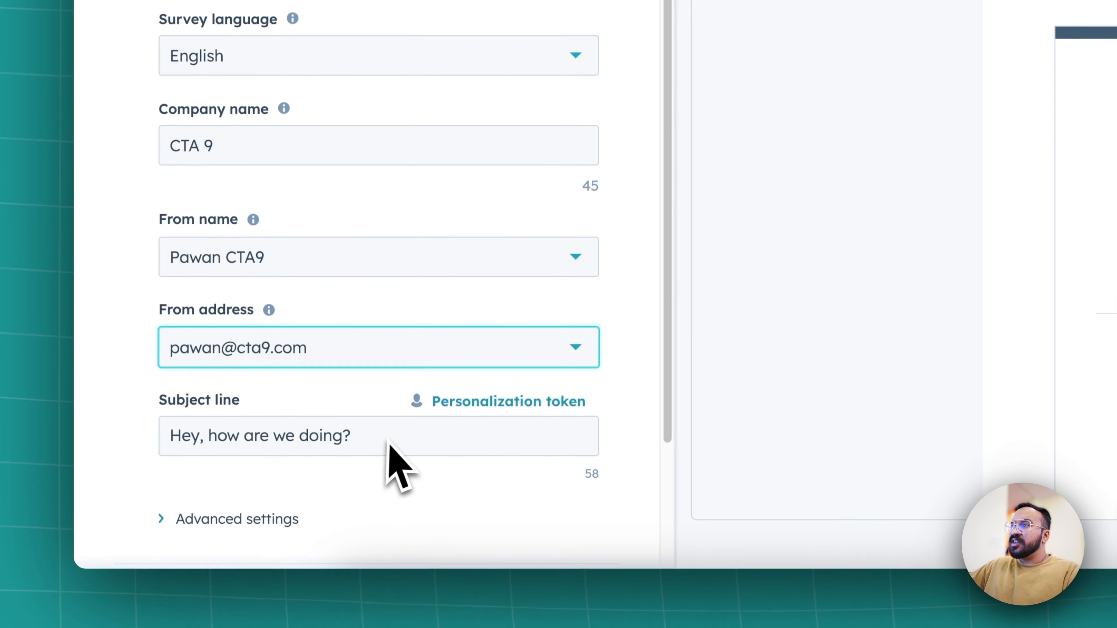
Set the office location in the email's advanced settings to Jaipur (Default).
scroll(383, 442, down, 3)
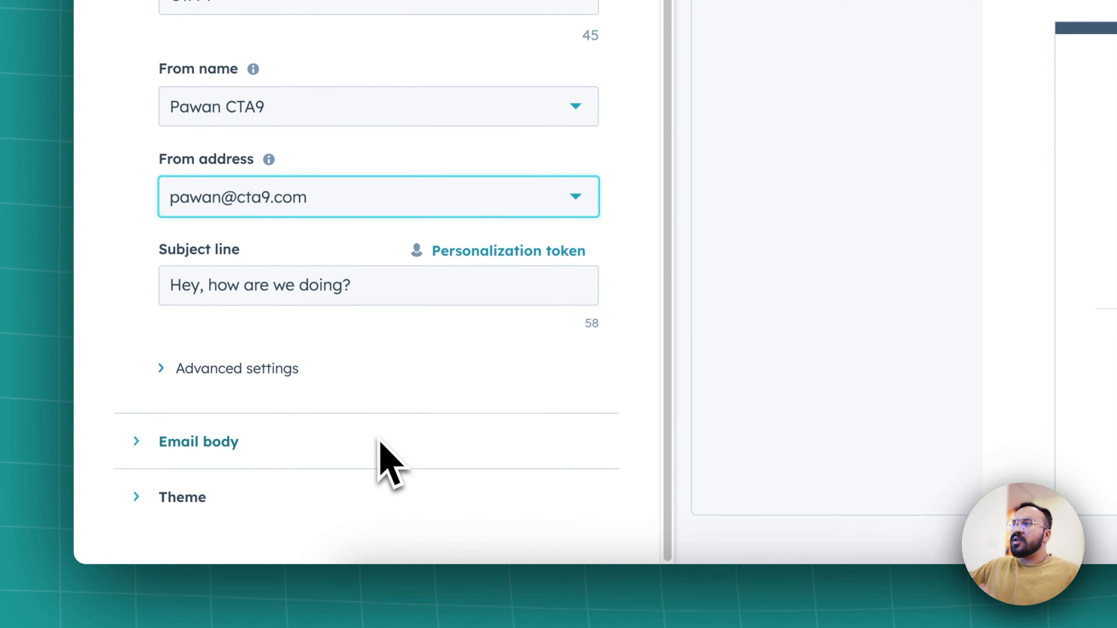
click(282, 373)
scroll(396, 372, down, 2)
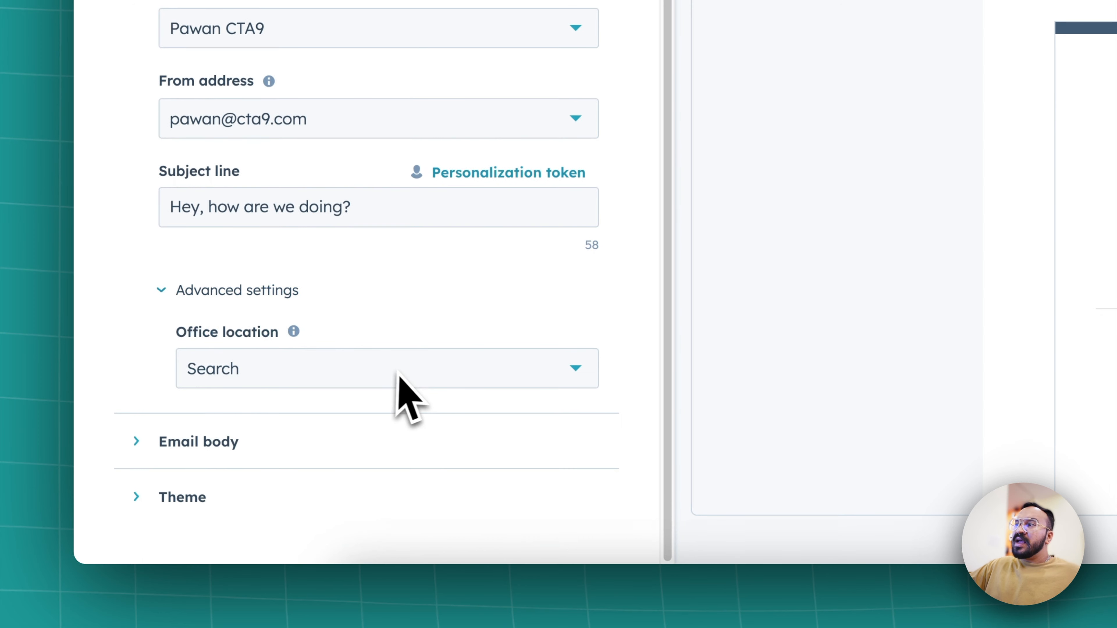
click(397, 370)
click(253, 481)
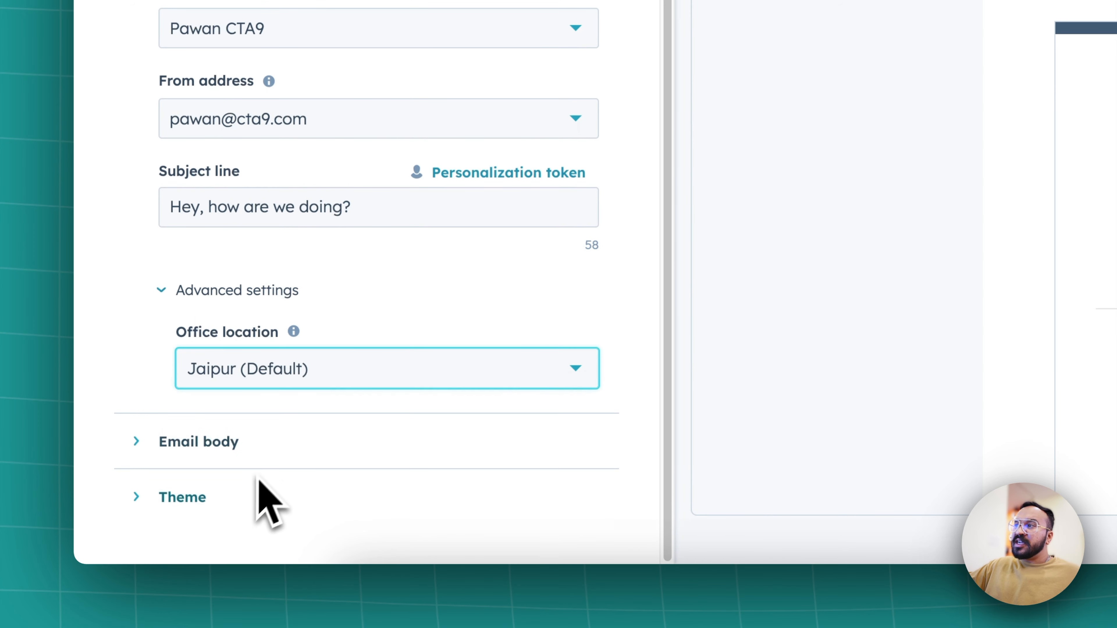
Examine the email body's greeting and NPS question and the theme options of the survey.
click(269, 448)
scroll(276, 468, down, 2)
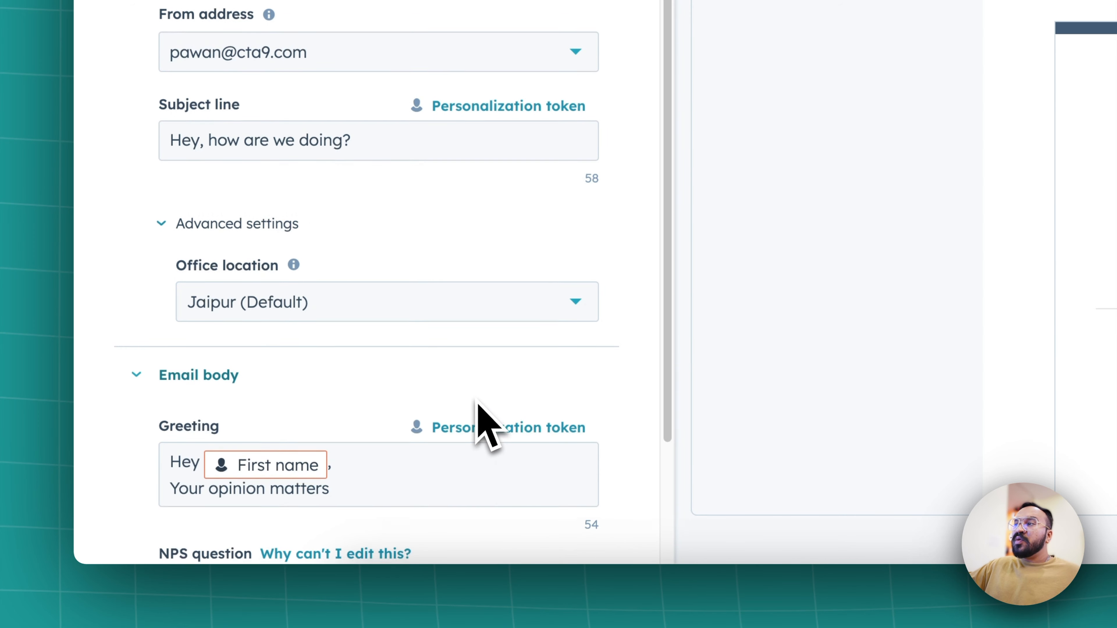
scroll(481, 403, down, 5)
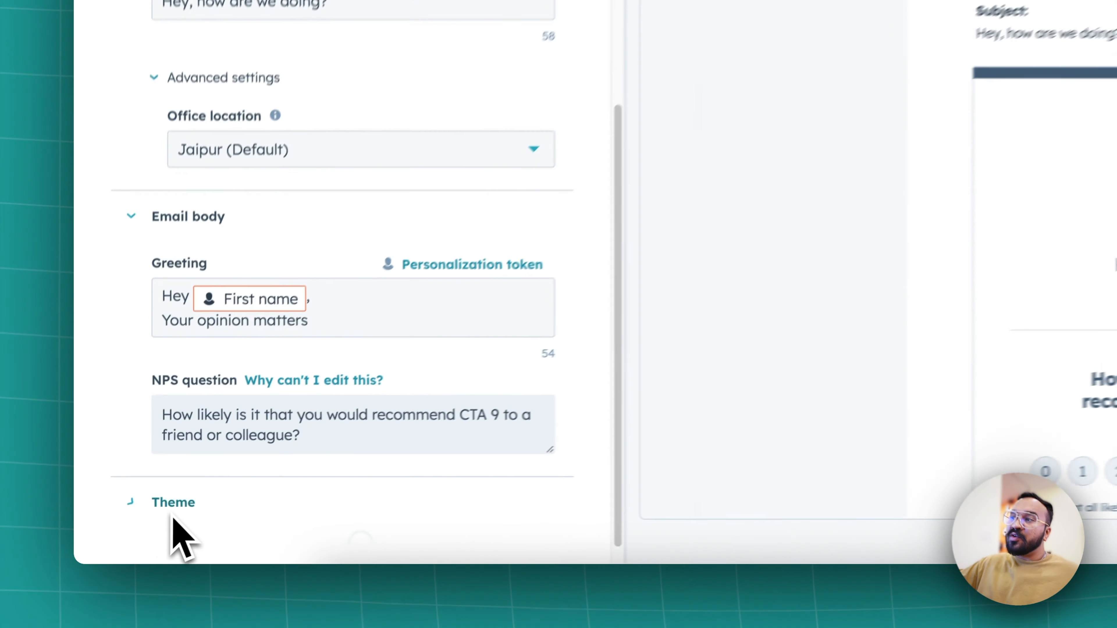
click(129, 537)
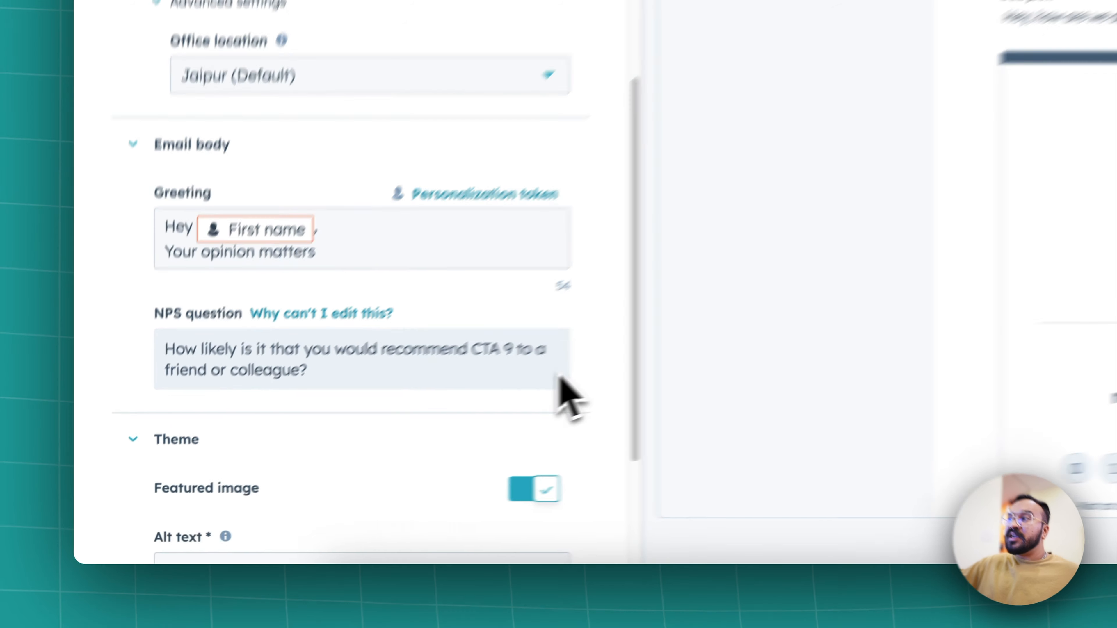
scroll(232, 349, down, 4)
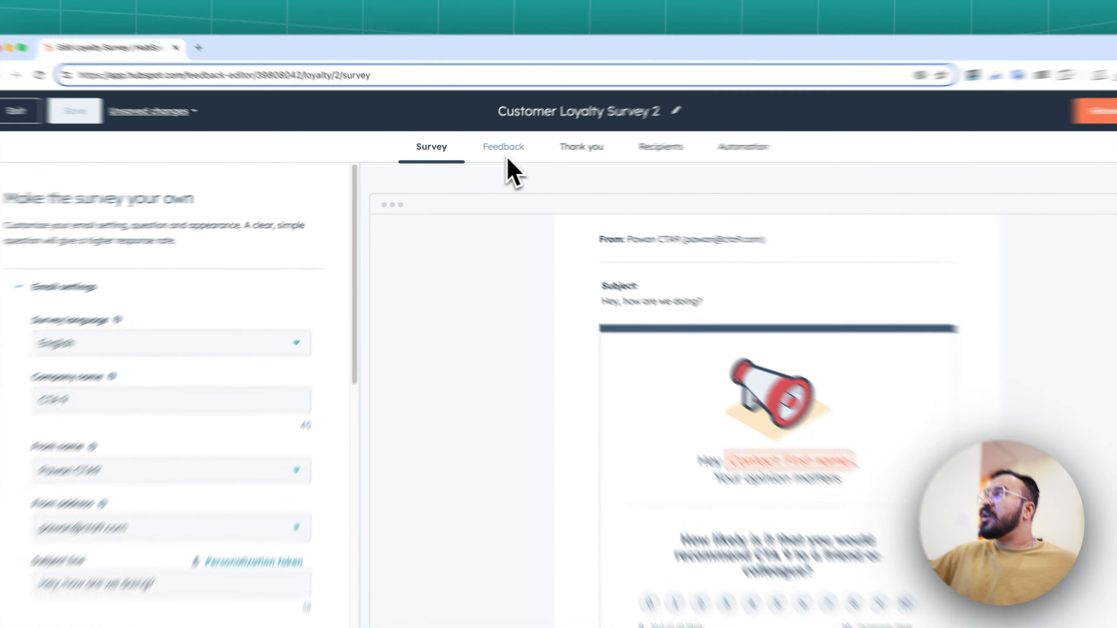
Examine the follow-up feedback questions for detractors, passives and promoters.
click(488, 153)
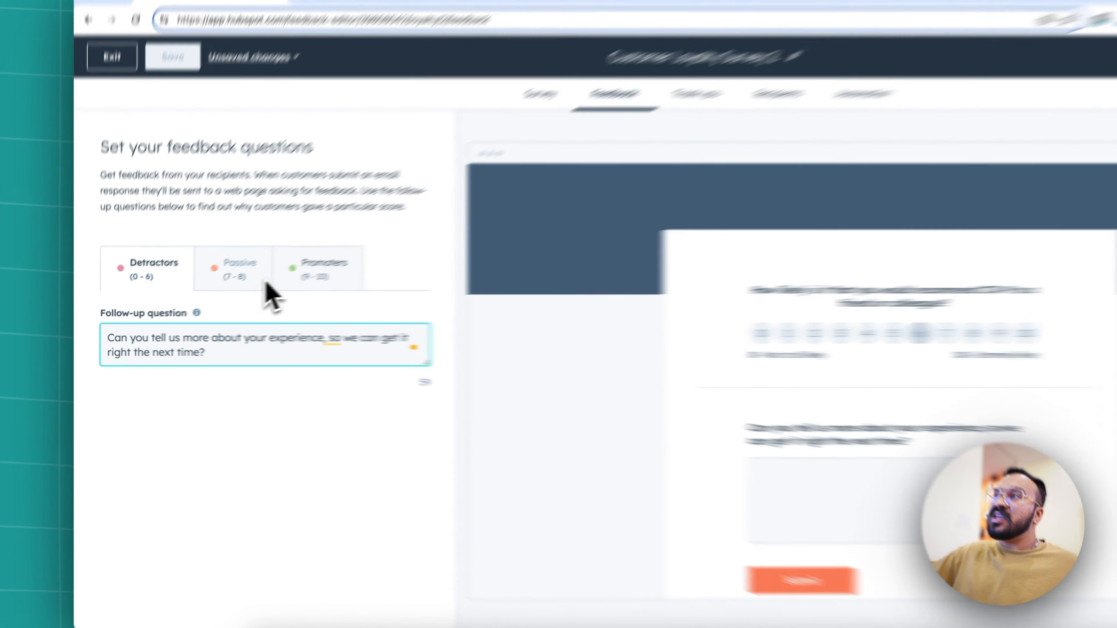
click(220, 291)
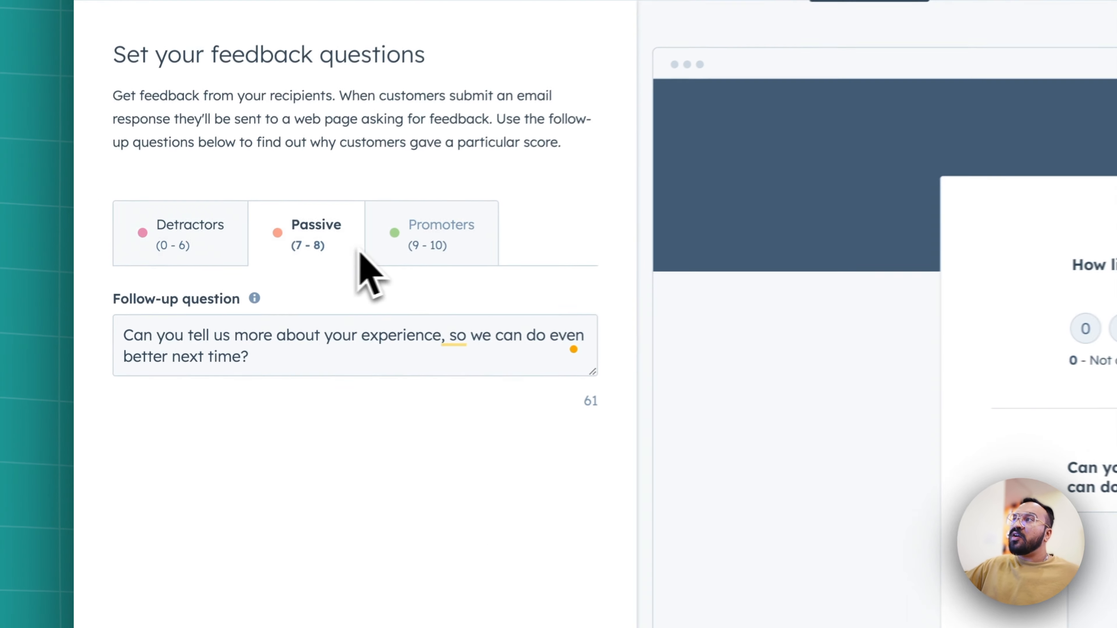
click(261, 293)
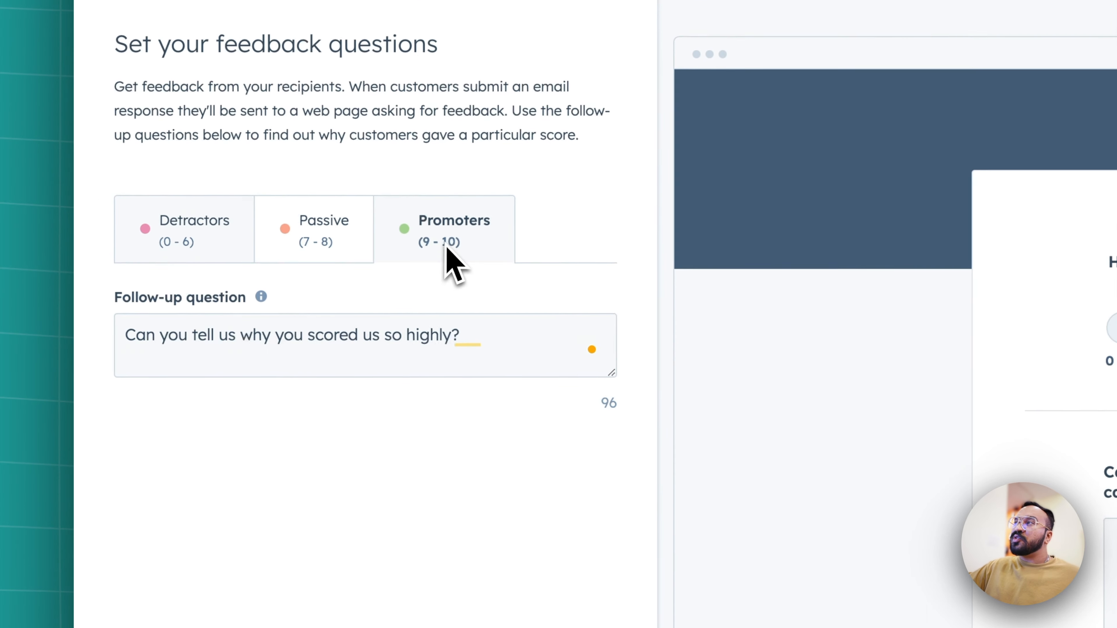
click(160, 234)
click(372, 229)
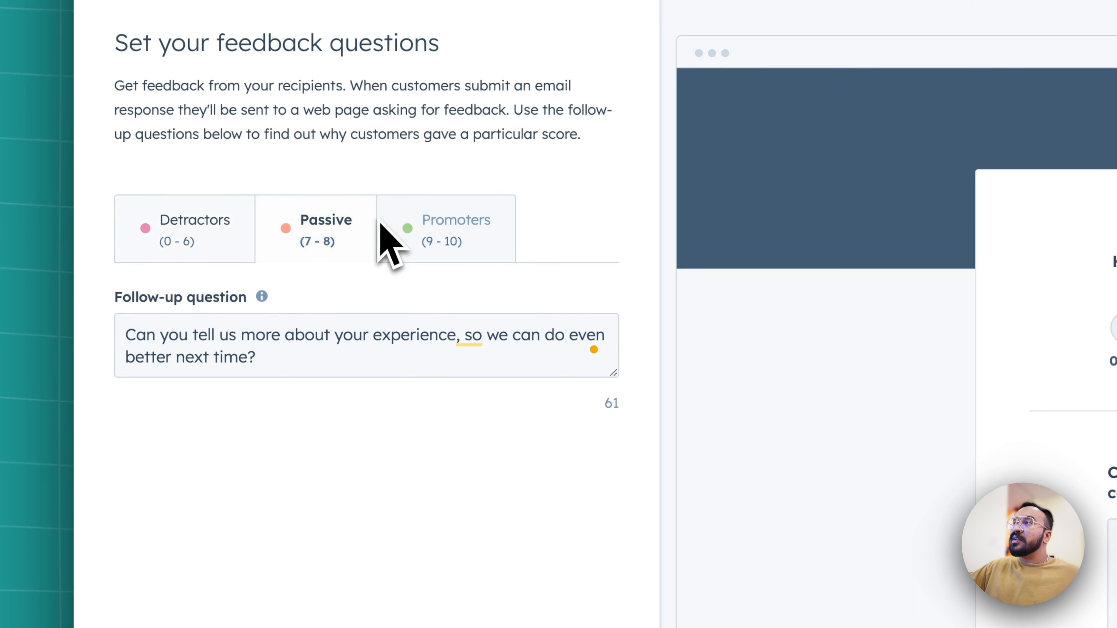
click(457, 229)
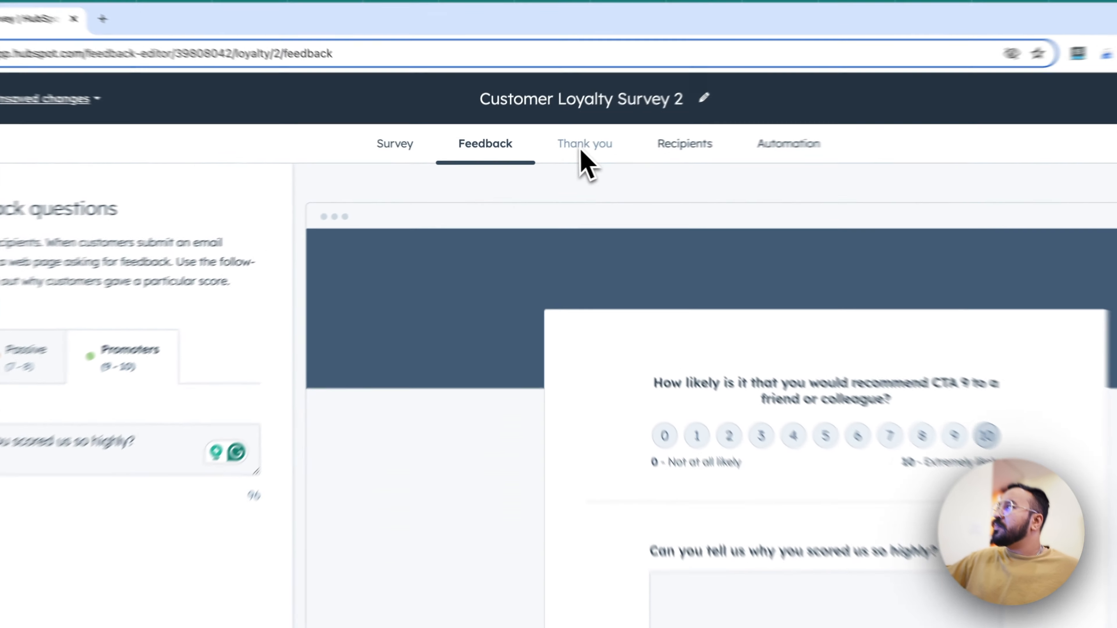
Examine the thank you message's image and text settings for promoters, detractors and passives.
click(549, 153)
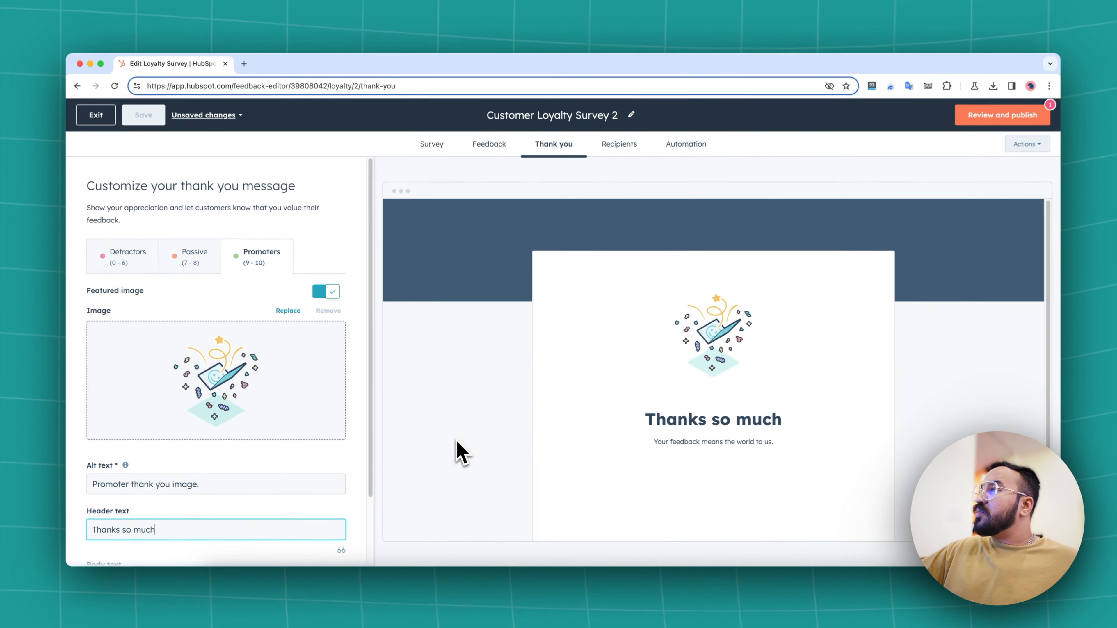
scroll(294, 453, down, 3)
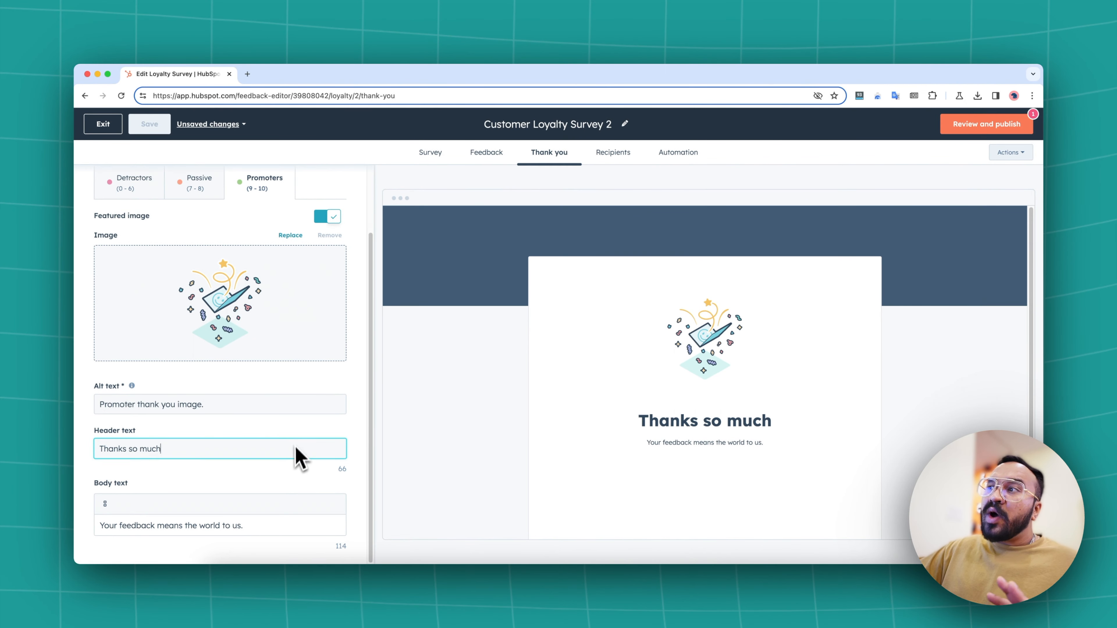
scroll(295, 454, up, 3)
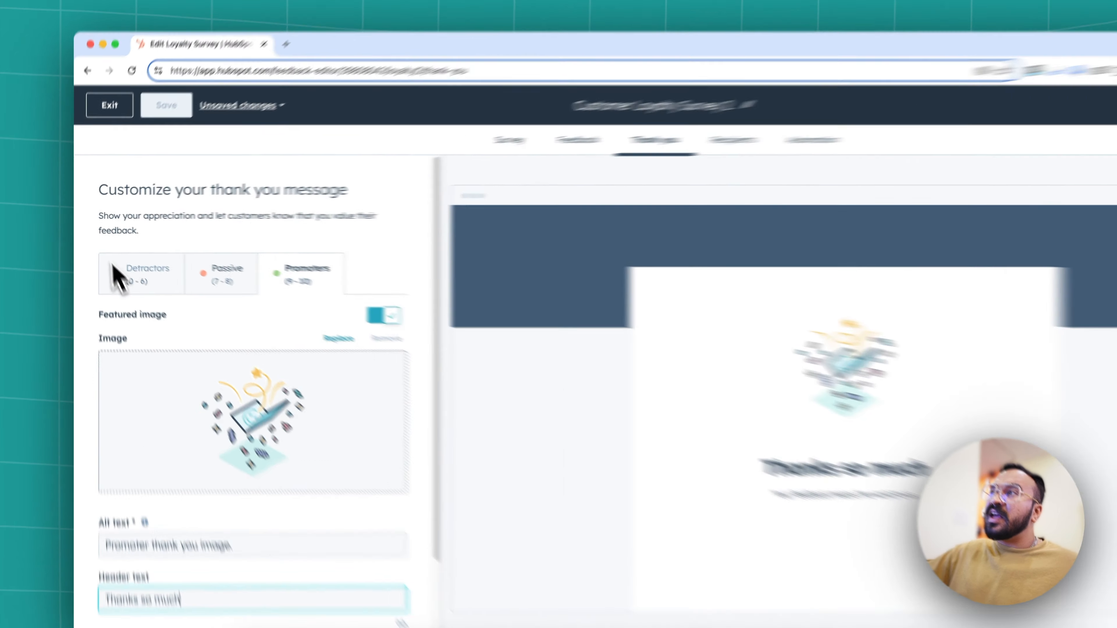
click(113, 264)
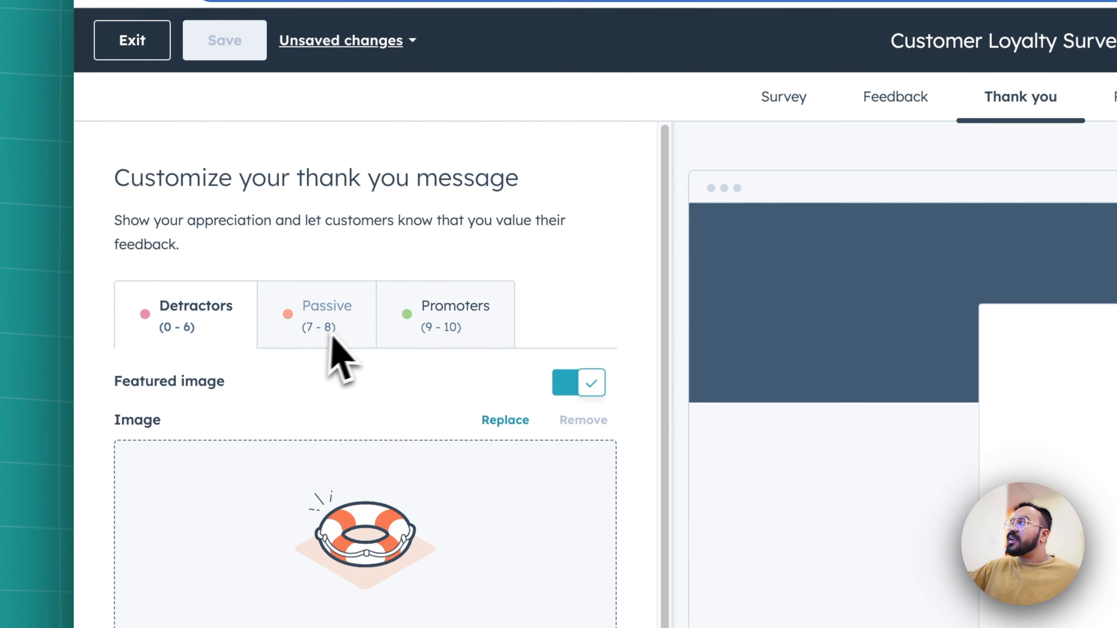
click(312, 328)
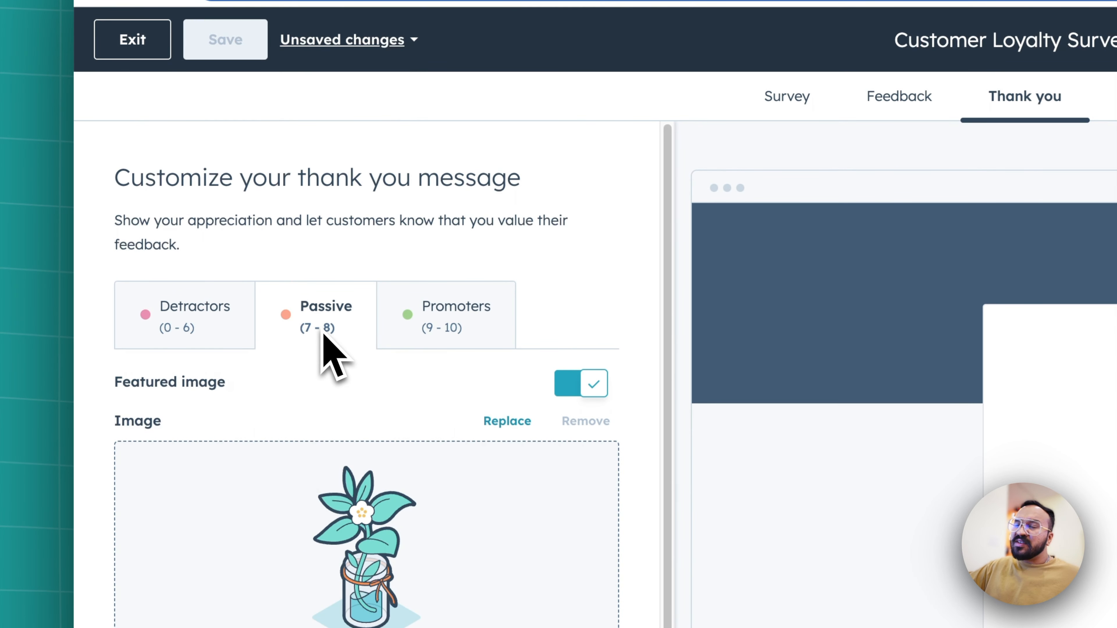
click(398, 332)
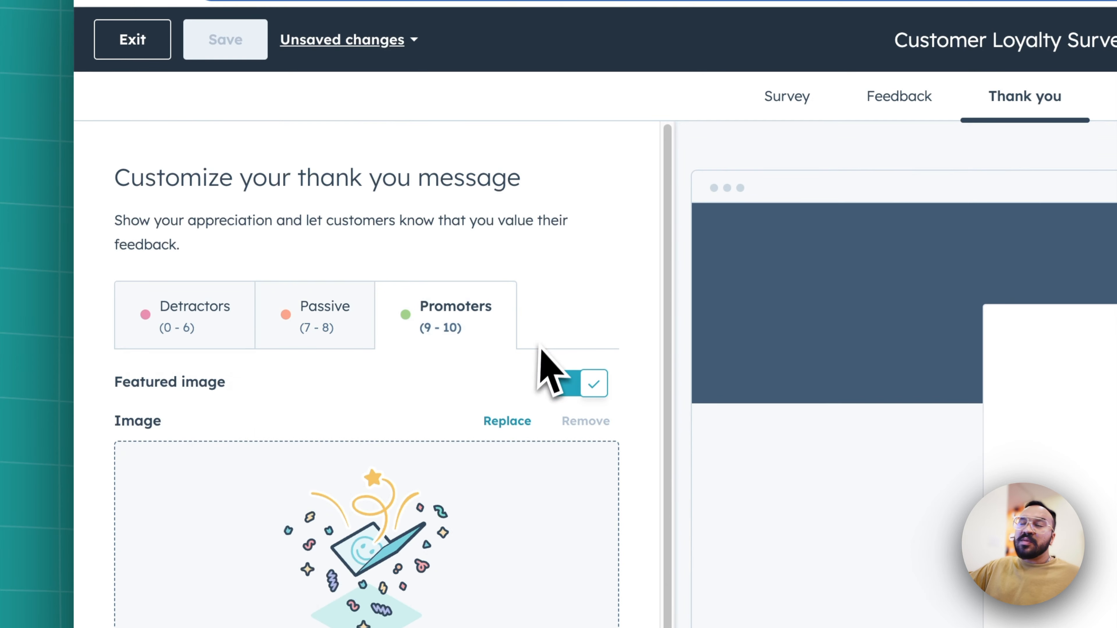
scroll(705, 499, down, 3)
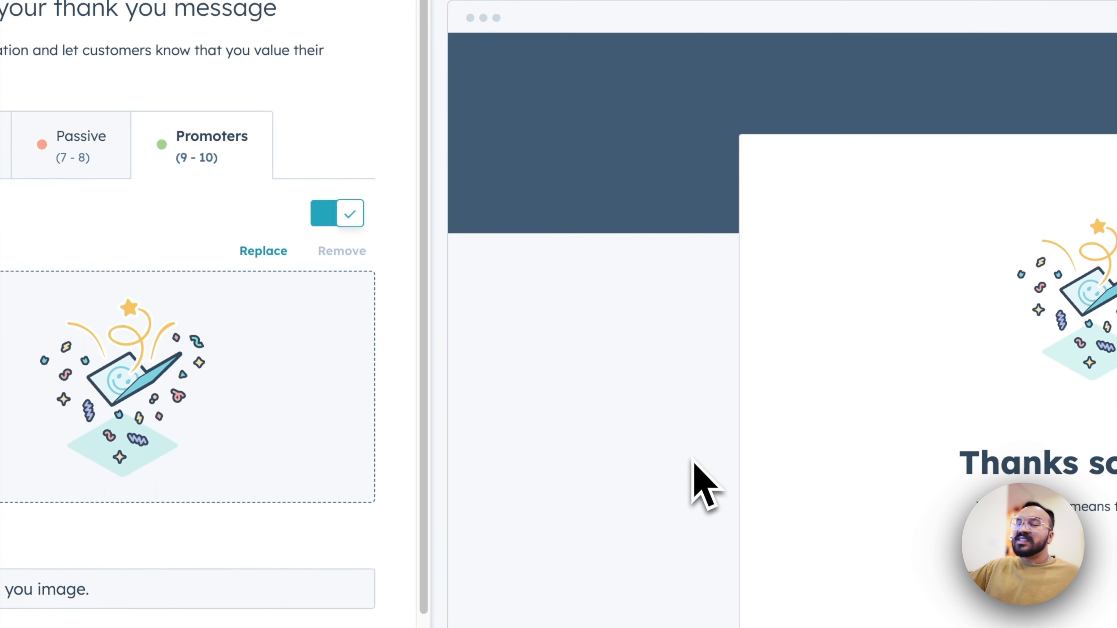
Set the survey's sending frequency in the recipients settings to One off.
click(716, 72)
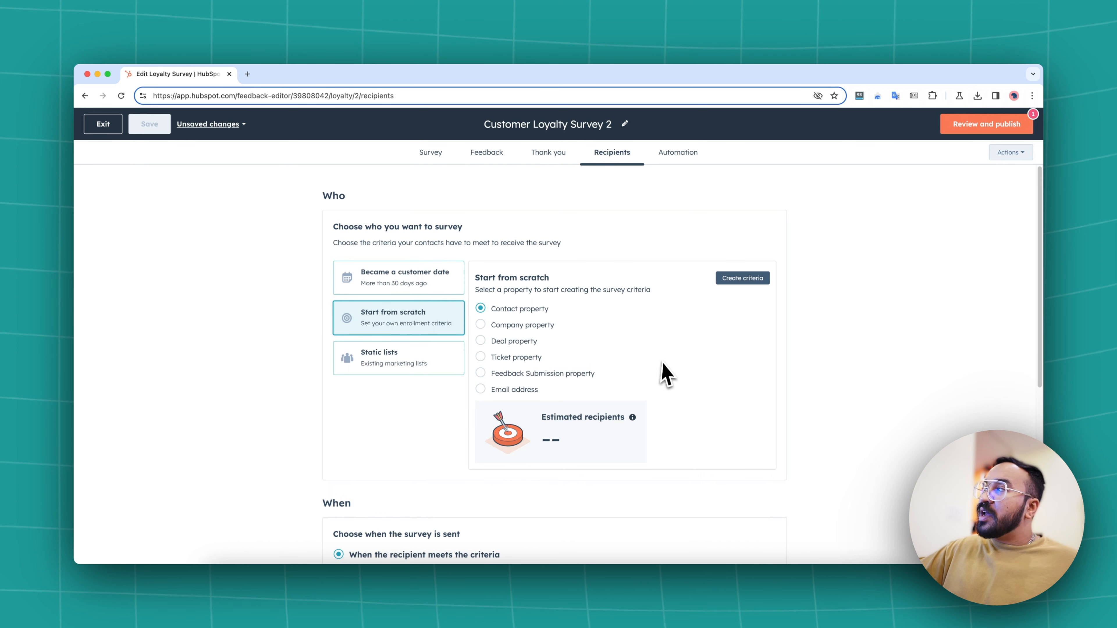
scroll(664, 371, down, 4)
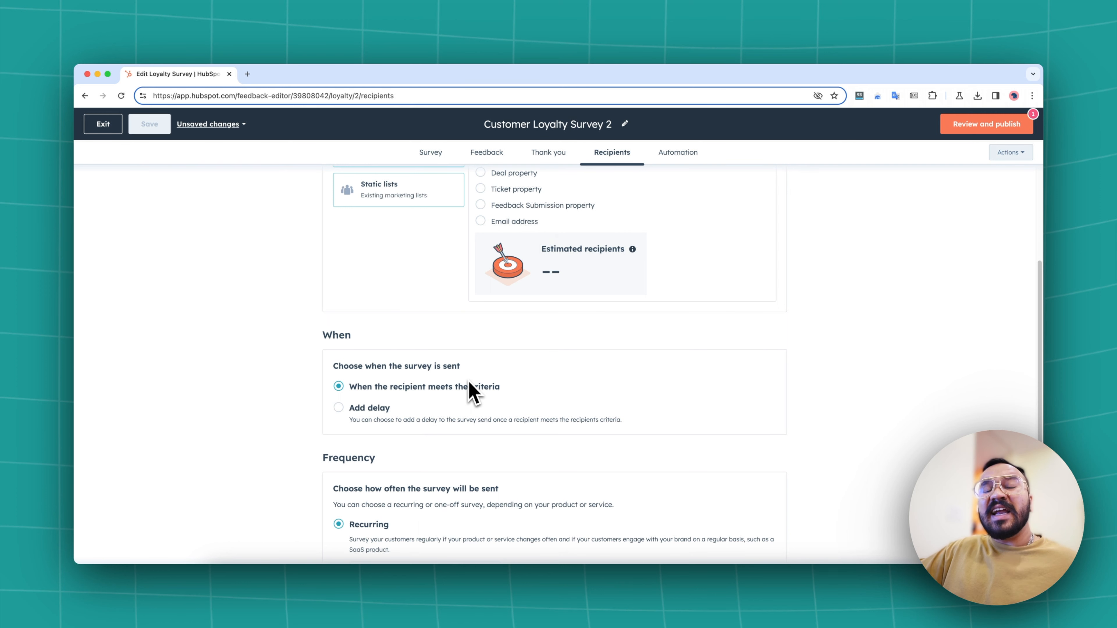
scroll(471, 389, down, 3)
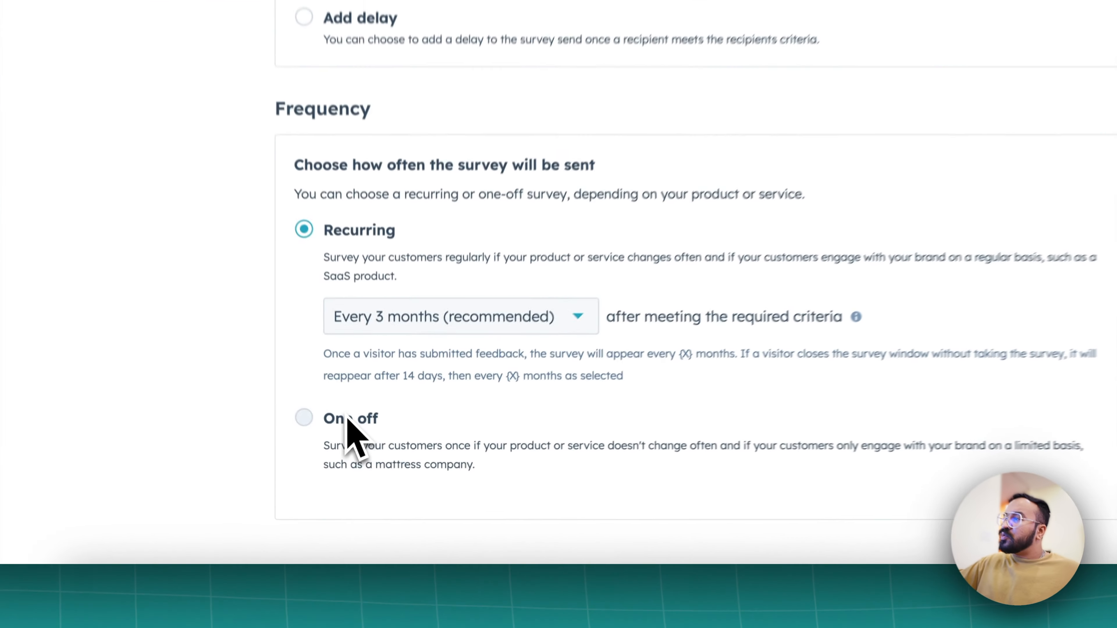
click(363, 484)
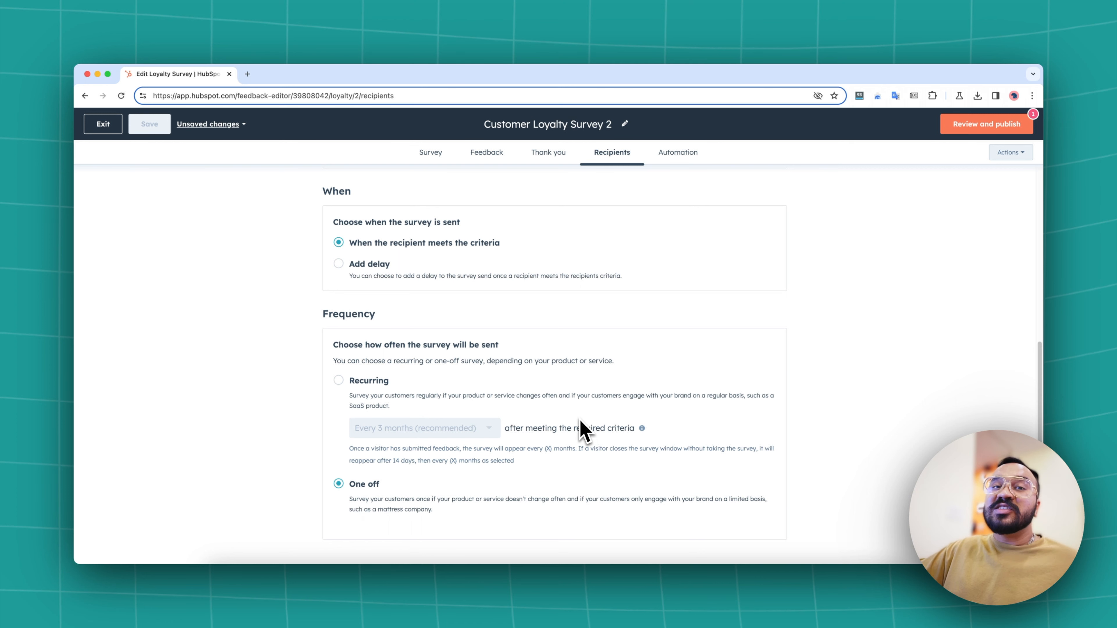
Create and apply a contact-property recipient criterion from scratch where Lifecycle stage is any of Customer.
scroll(580, 429, up, 5)
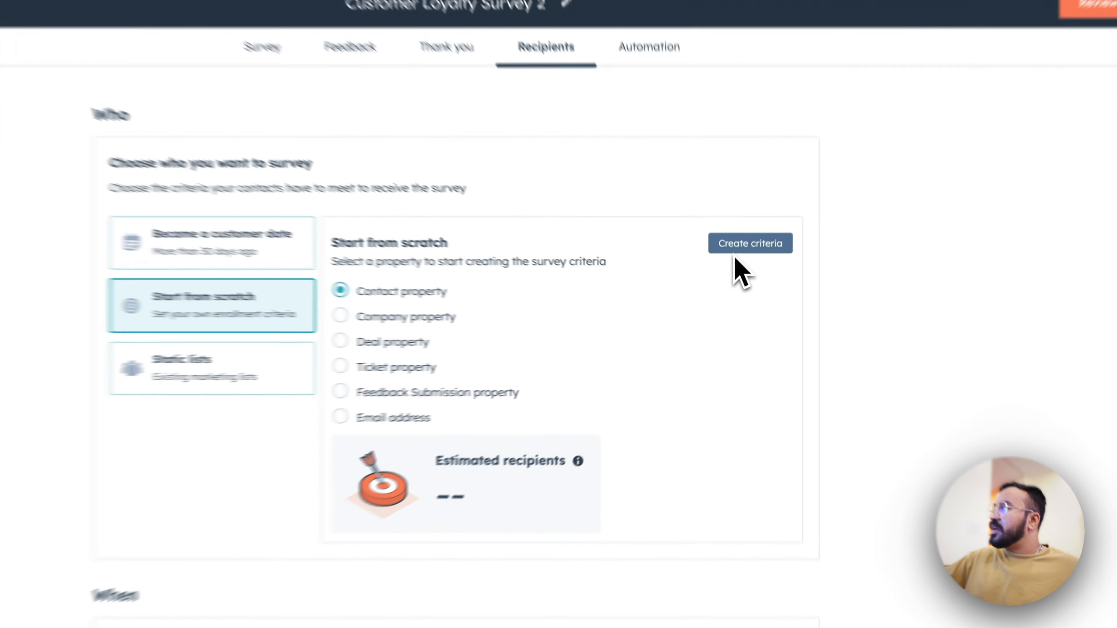
click(736, 247)
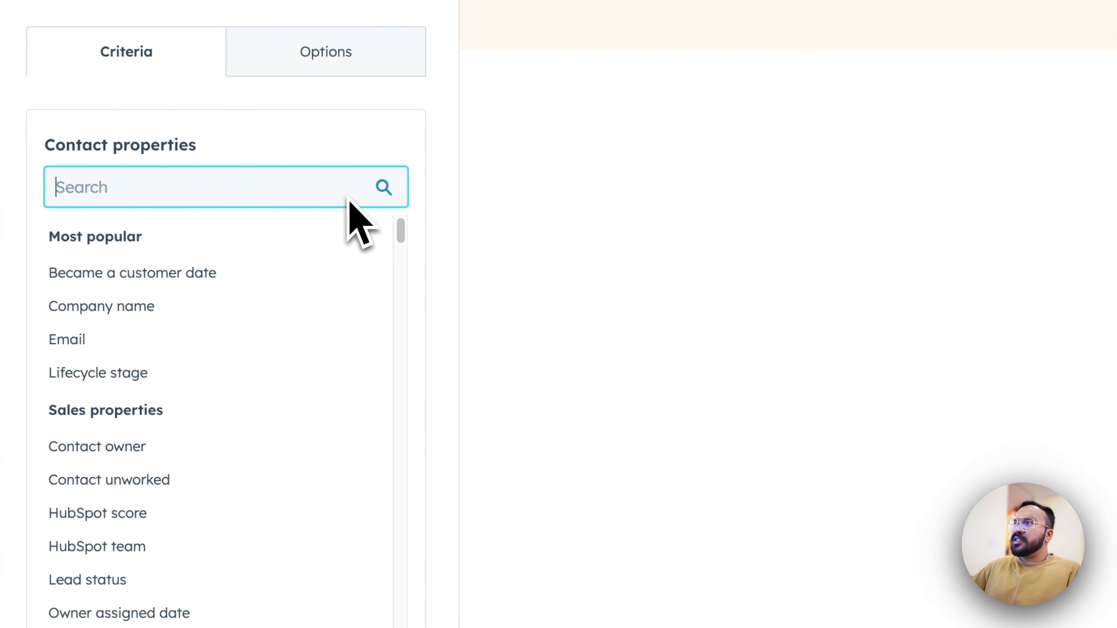
click(110, 372)
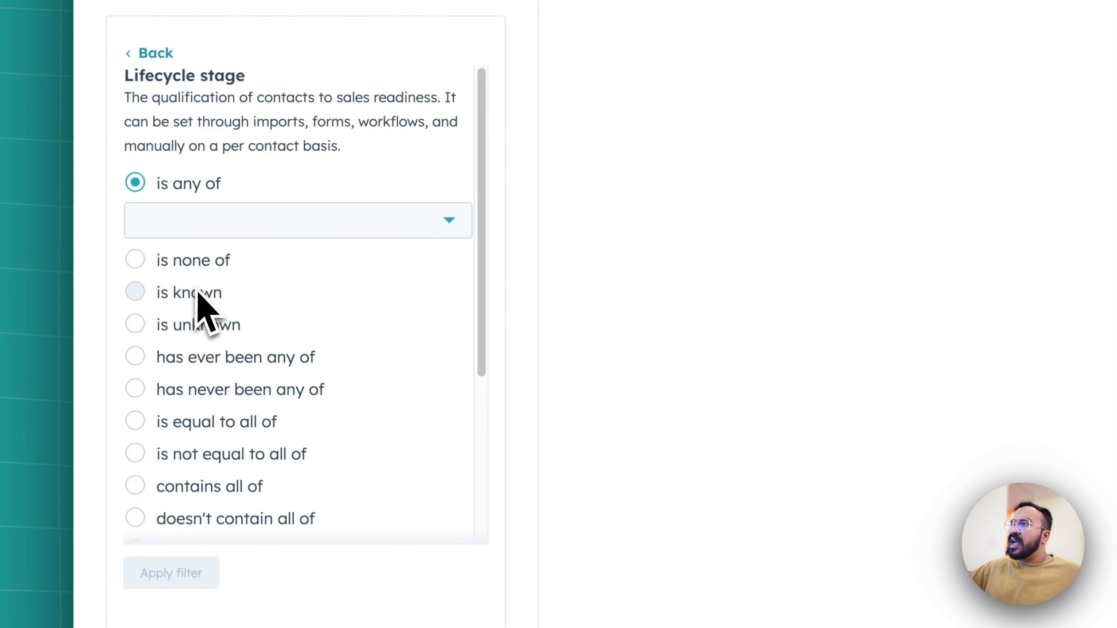
click(336, 224)
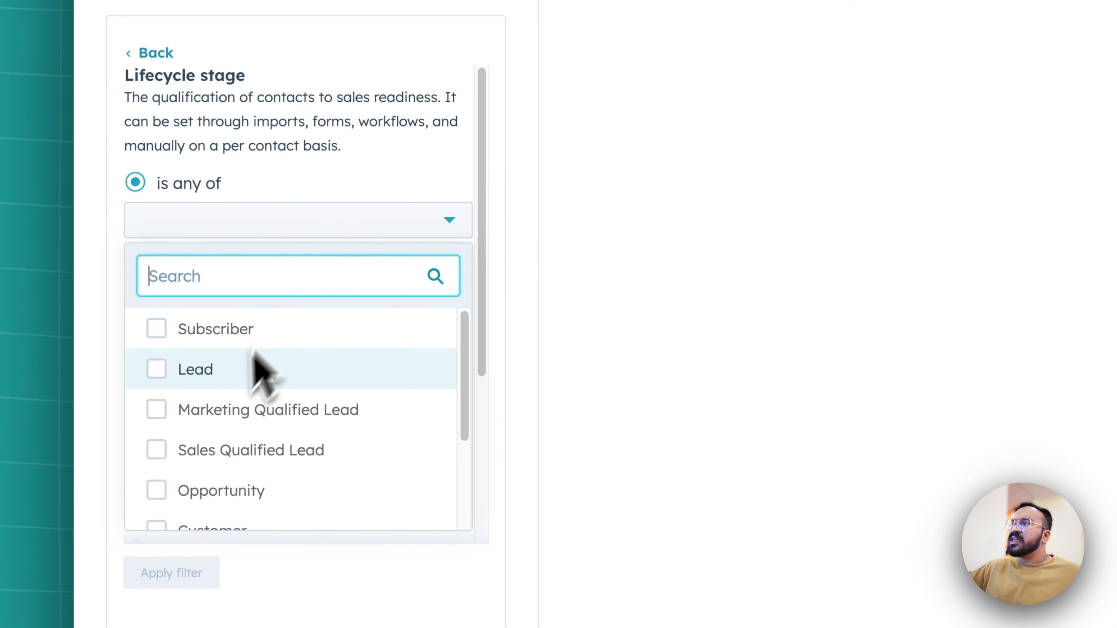
scroll(225, 473, down, 3)
click(241, 408)
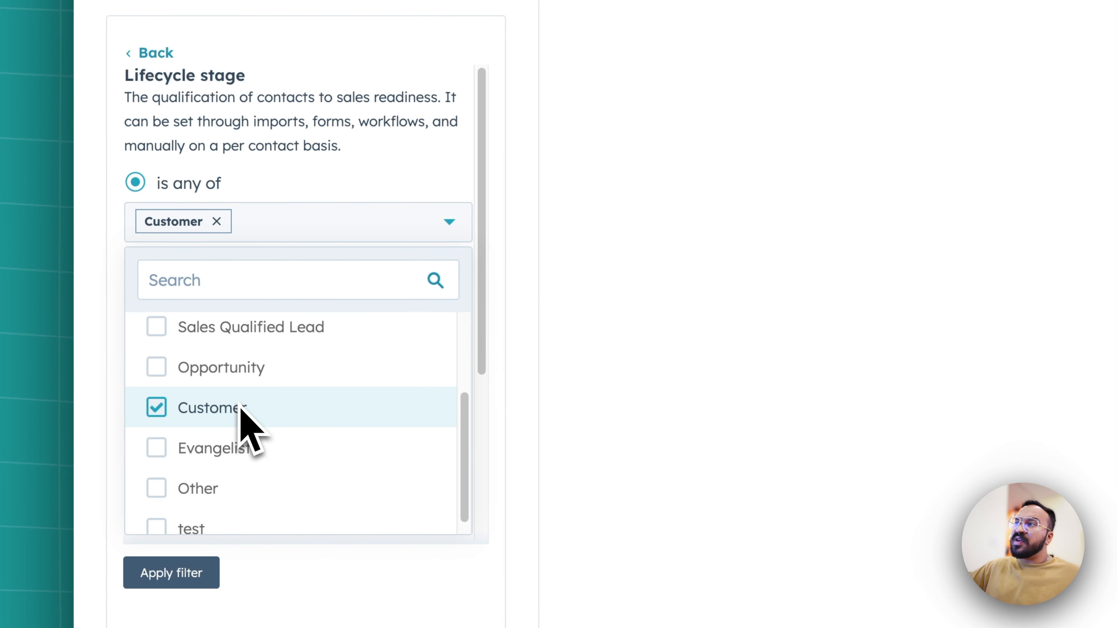
click(206, 577)
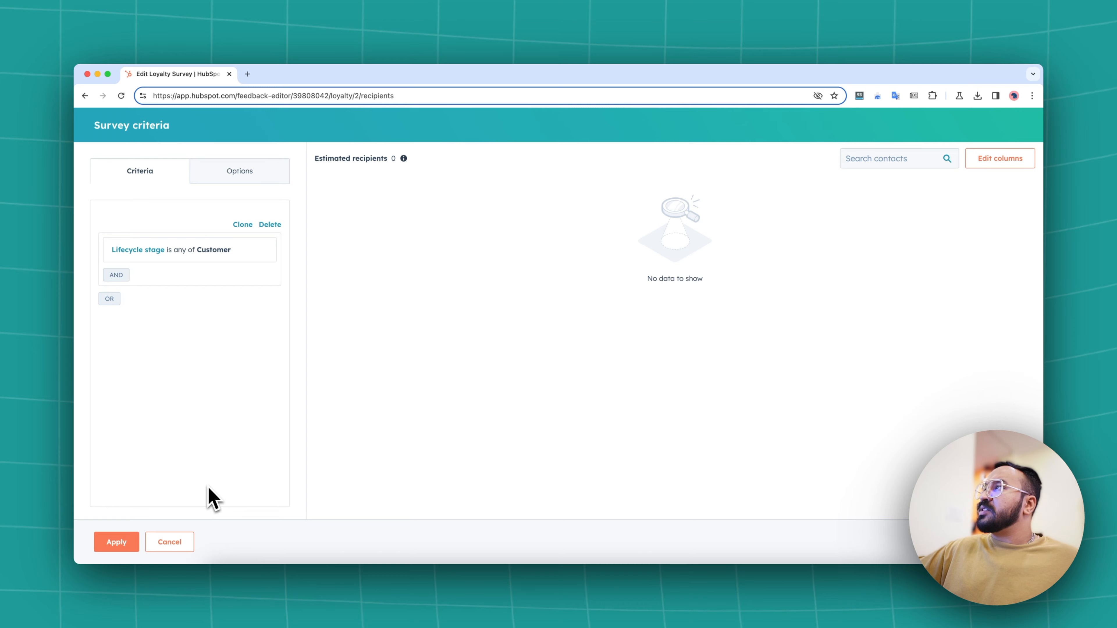
click(131, 542)
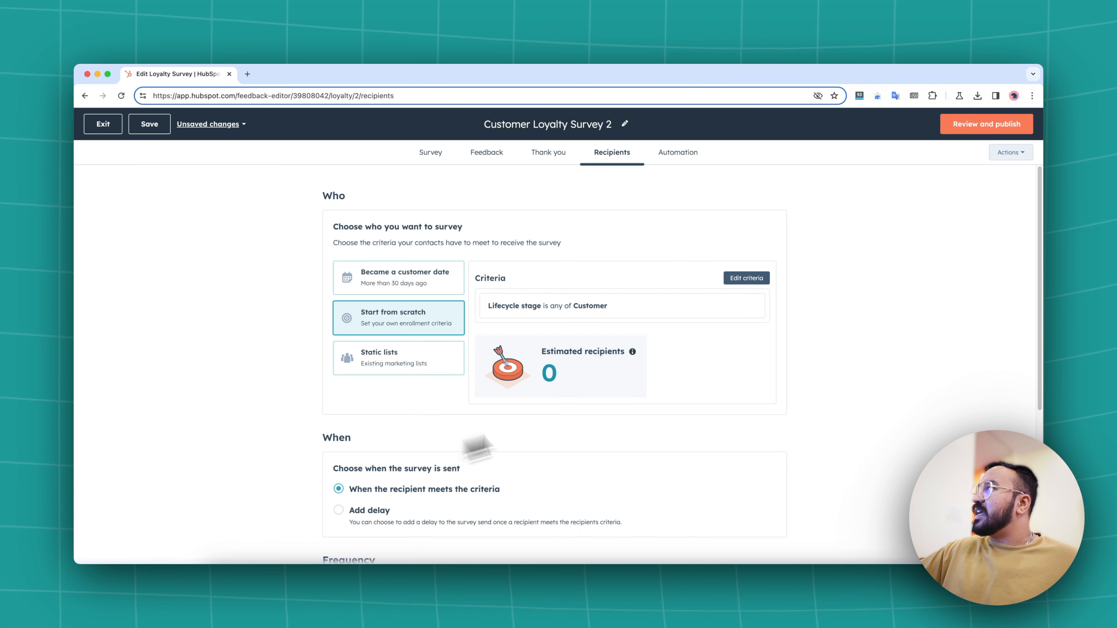
Turn on the survey reminder email in the automation settings and review the follow-up workflow options for detractors, passives and promoters.
click(682, 158)
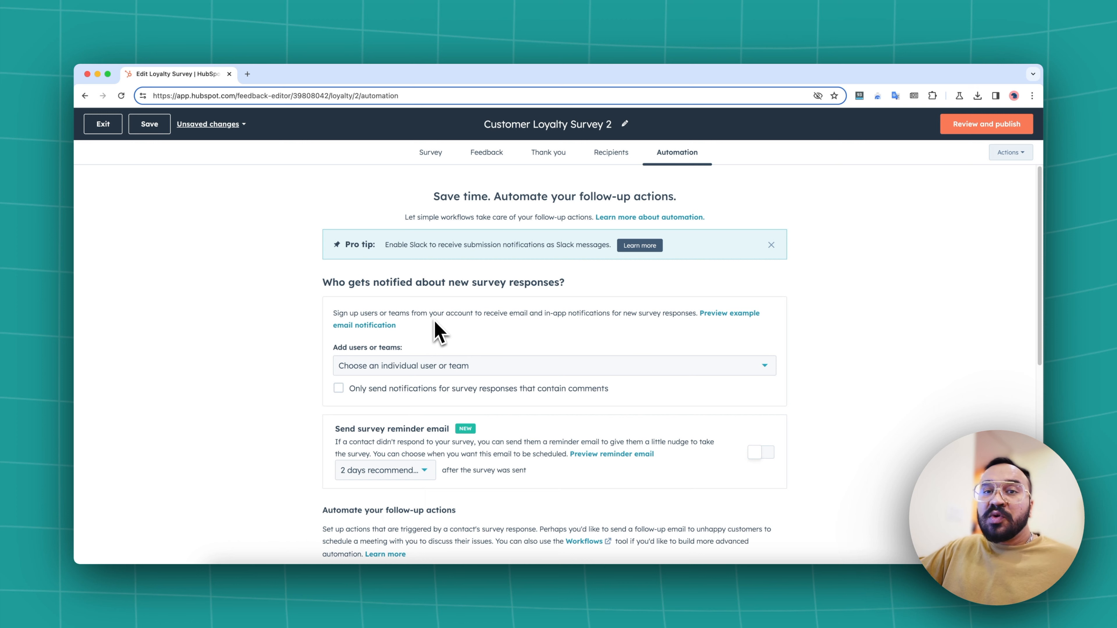
scroll(434, 321, down, 2)
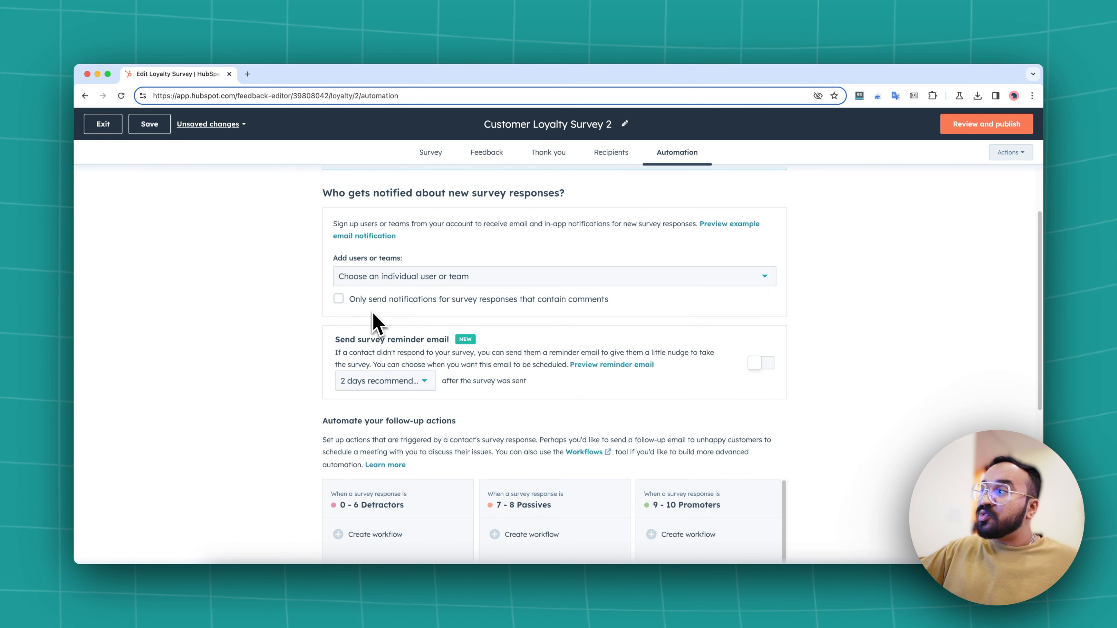
scroll(469, 379, down, 2)
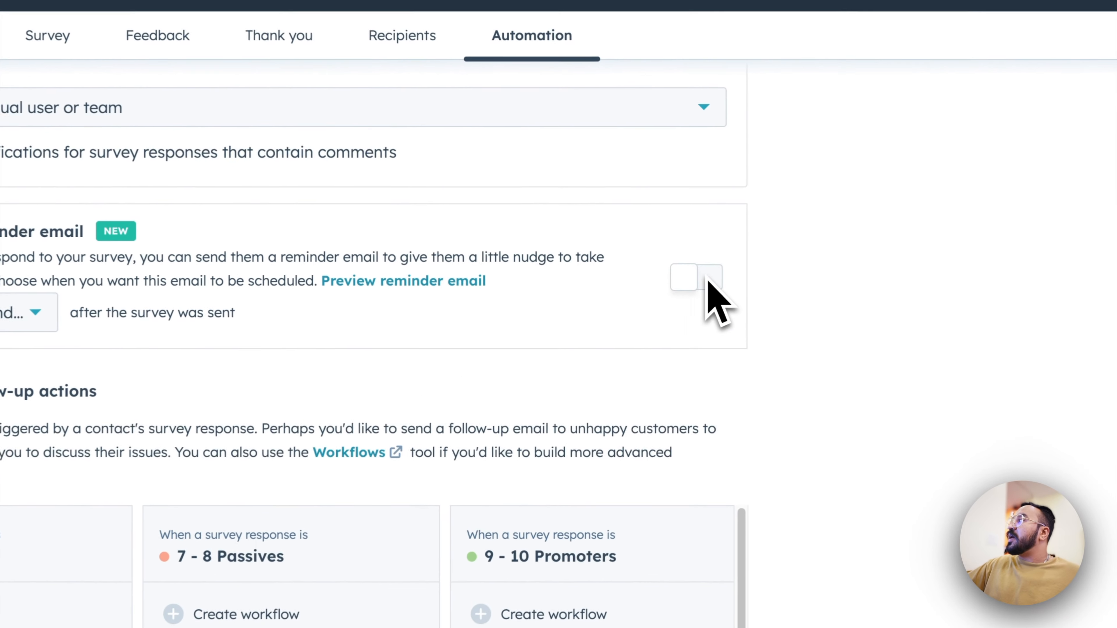
click(758, 277)
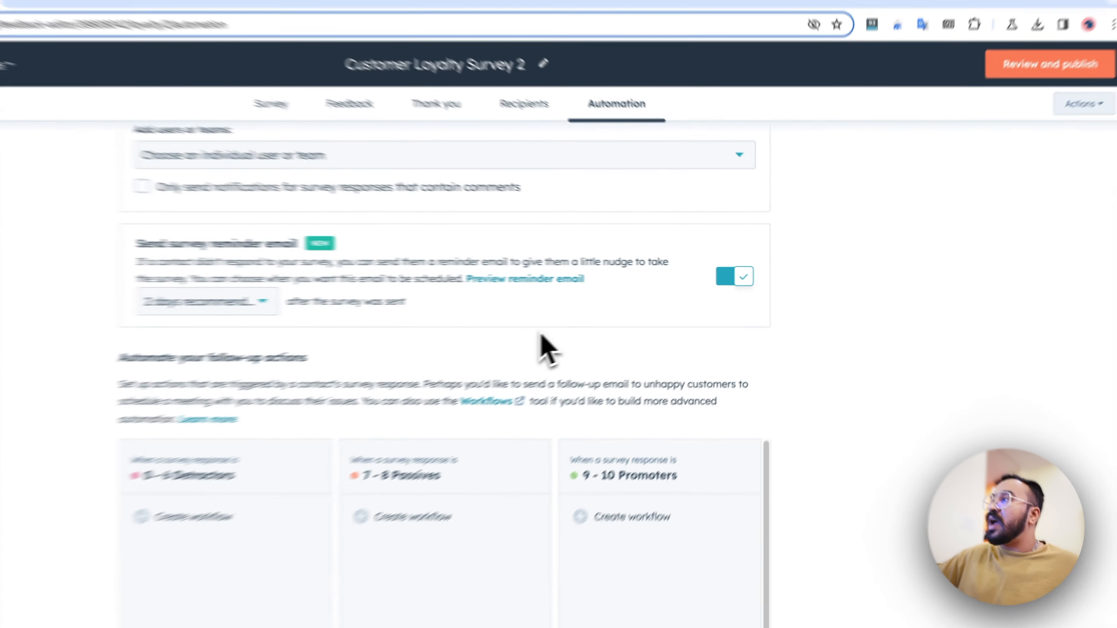
scroll(417, 359, down, 3)
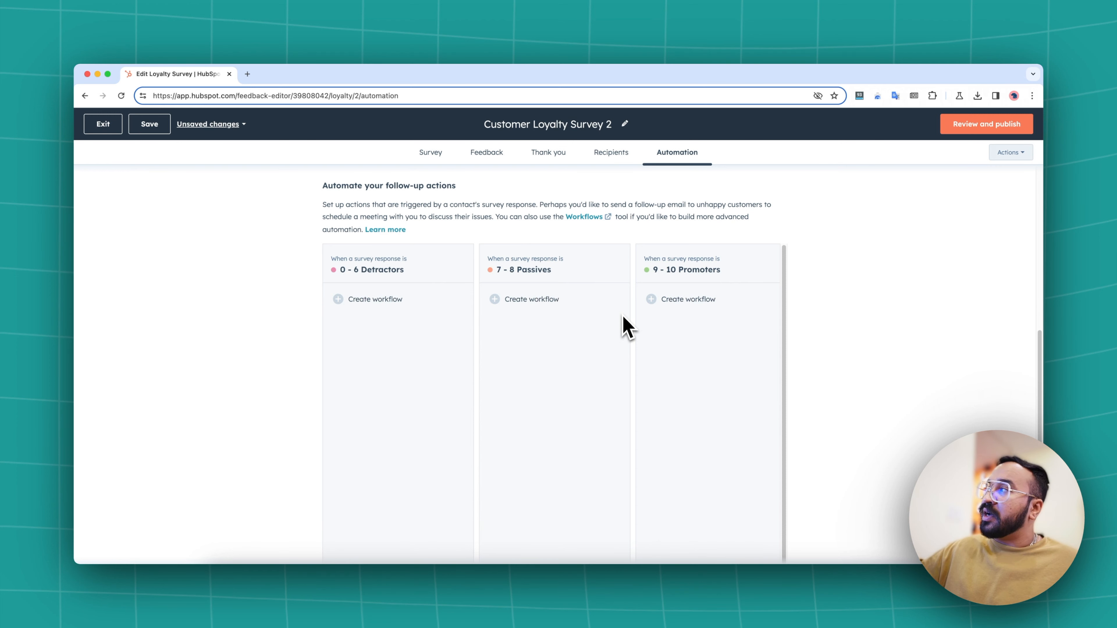
scroll(624, 326, down, 1)
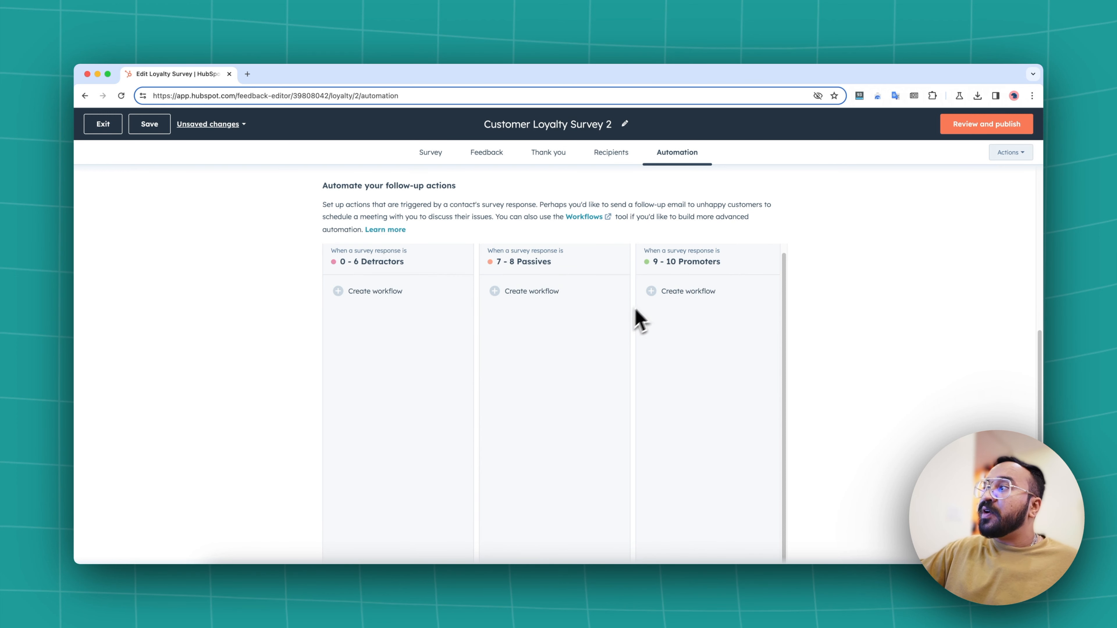
scroll(646, 304, up, 7)
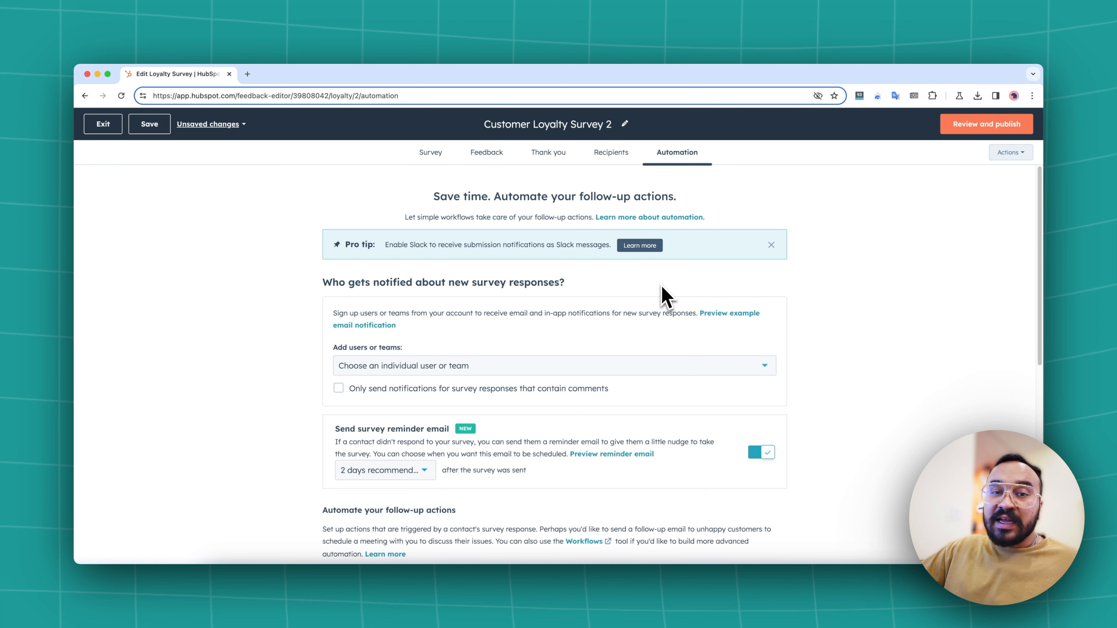